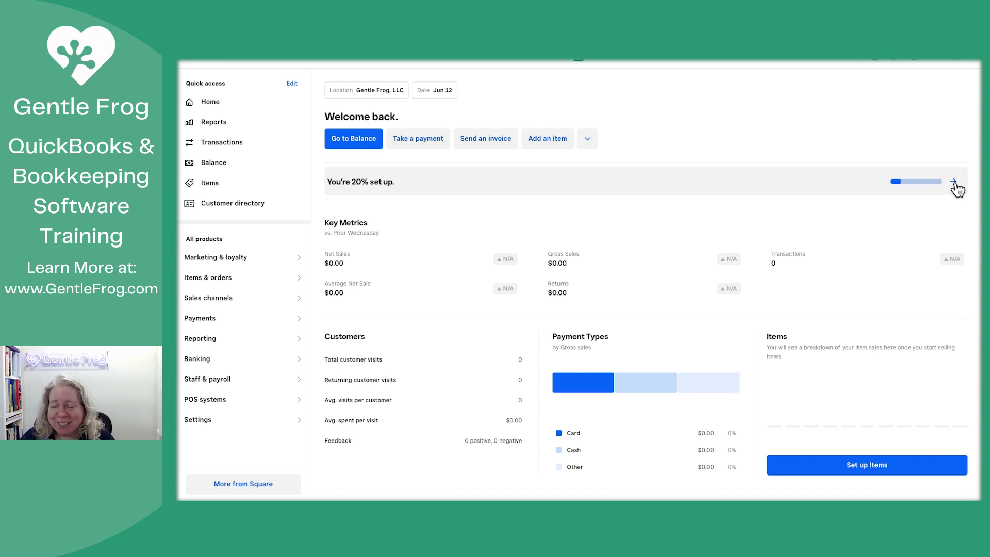
Step: From the setup guide's 'Activate your account' task, go to 'Link Your Bank Account'
click(954, 182)
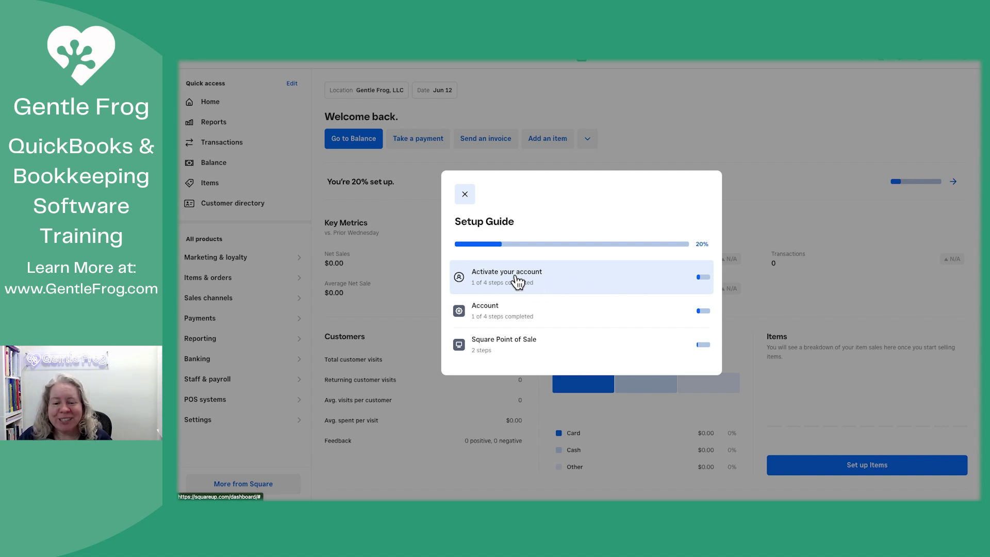
click(518, 282)
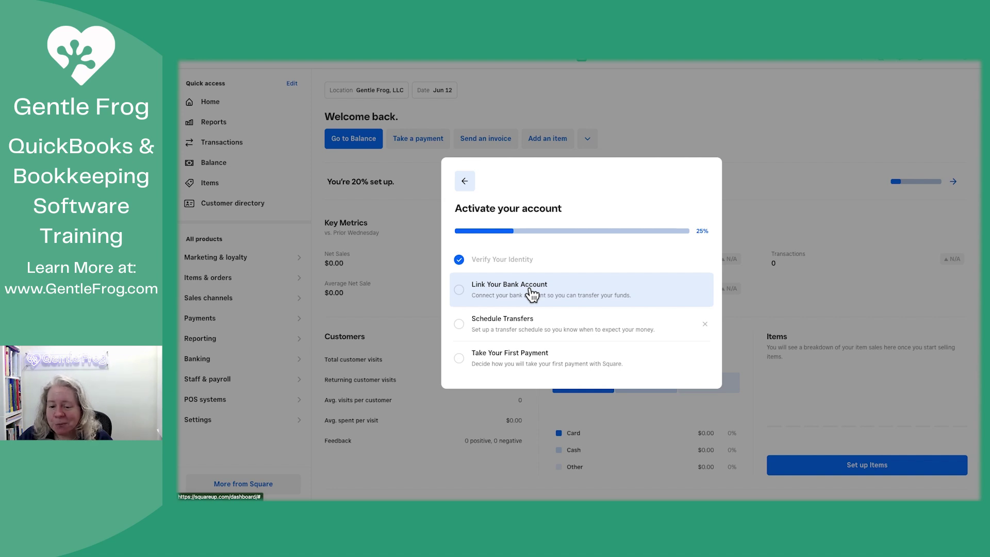
click(531, 295)
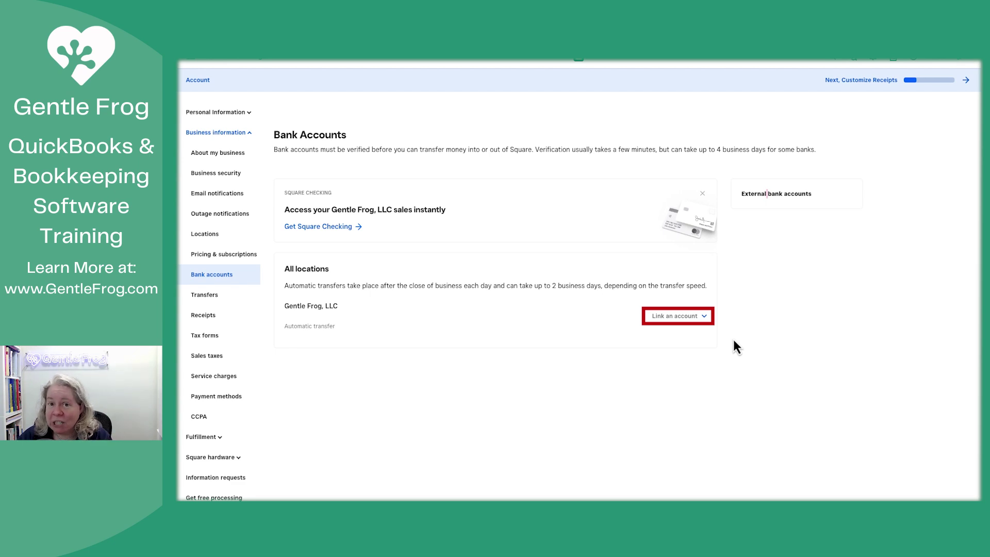
Step: Start linking an external bank account with 'Business owner or business' as the owner
click(687, 323)
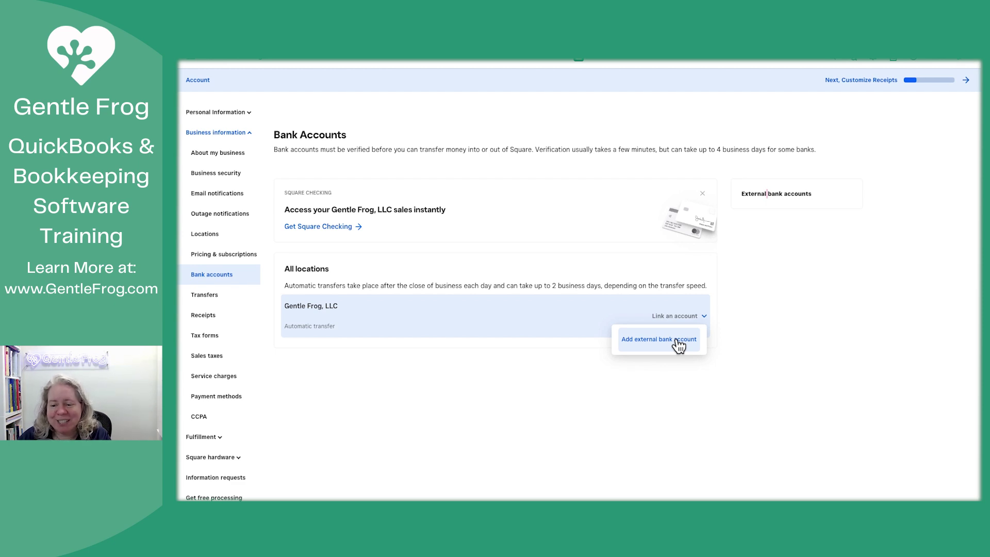
click(676, 341)
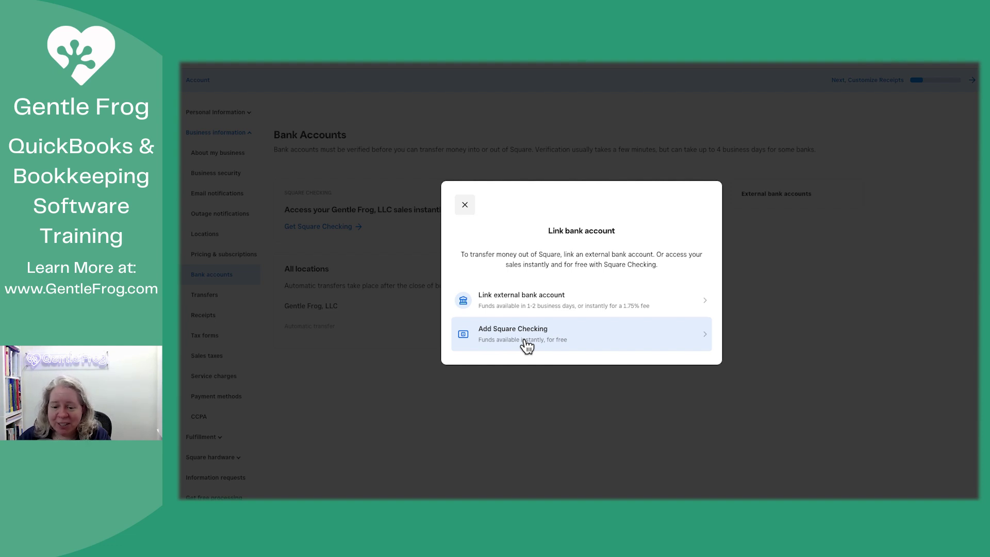
click(546, 311)
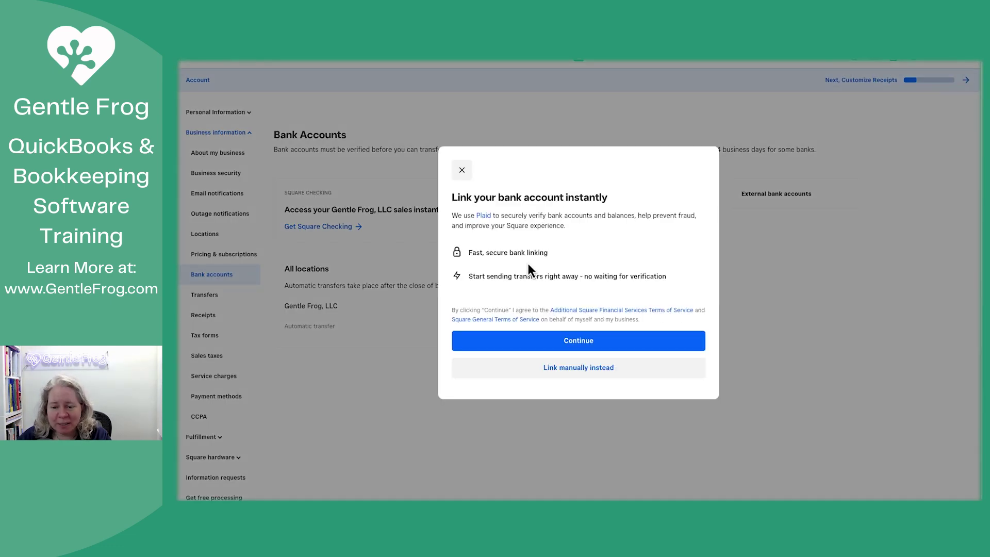
click(583, 341)
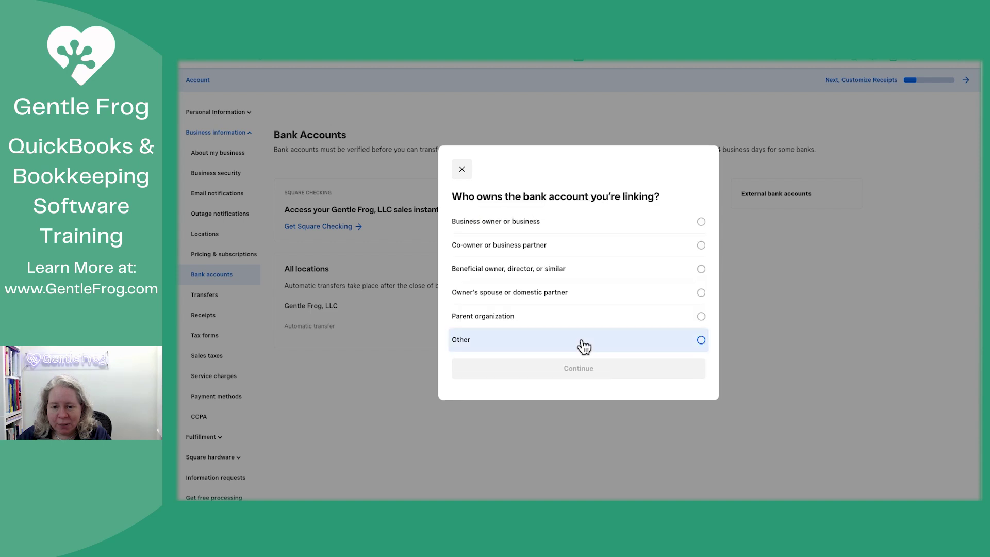
click(577, 231)
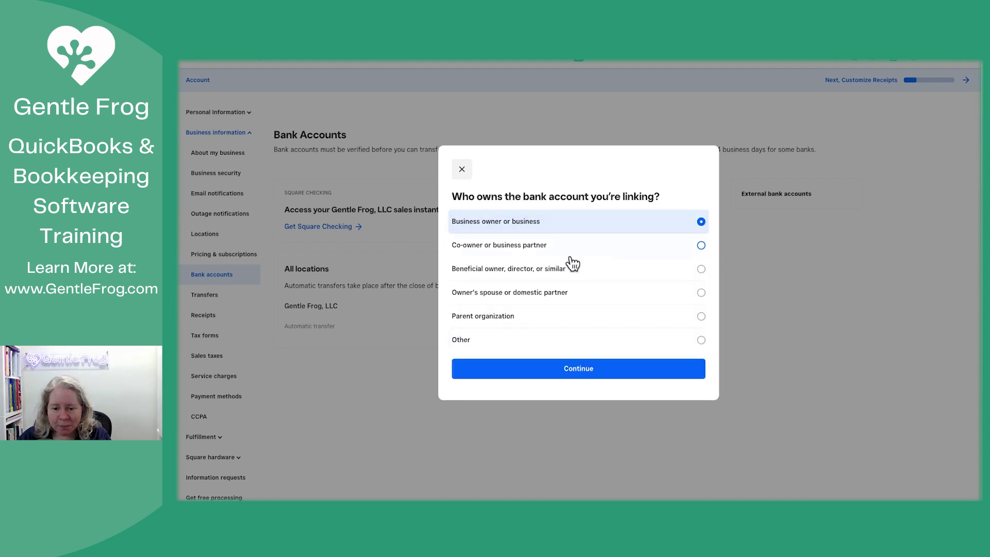
click(593, 373)
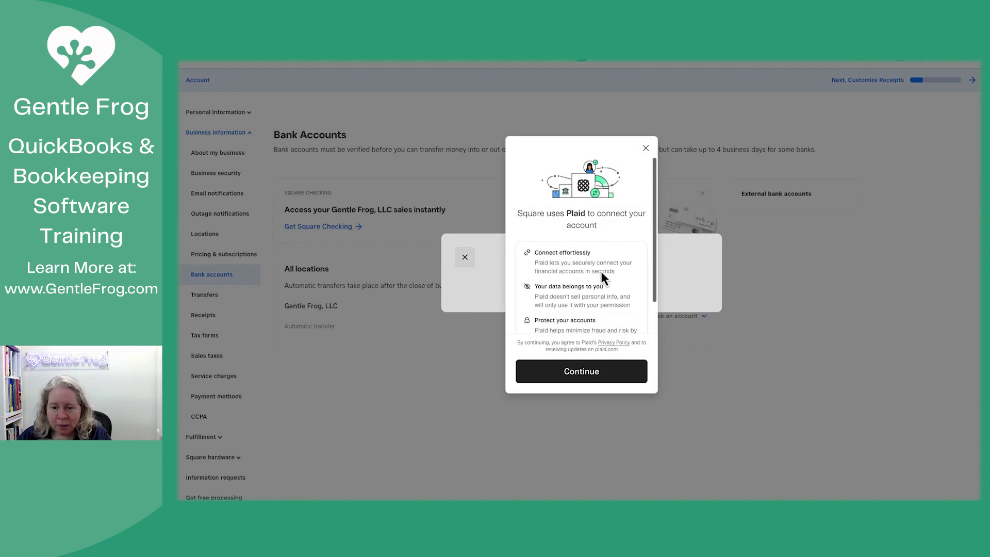
scroll(601, 275, down, 2)
Step: Continue through Plaid as a guest without a phone number and select Wells Fargo
click(586, 372)
click(589, 252)
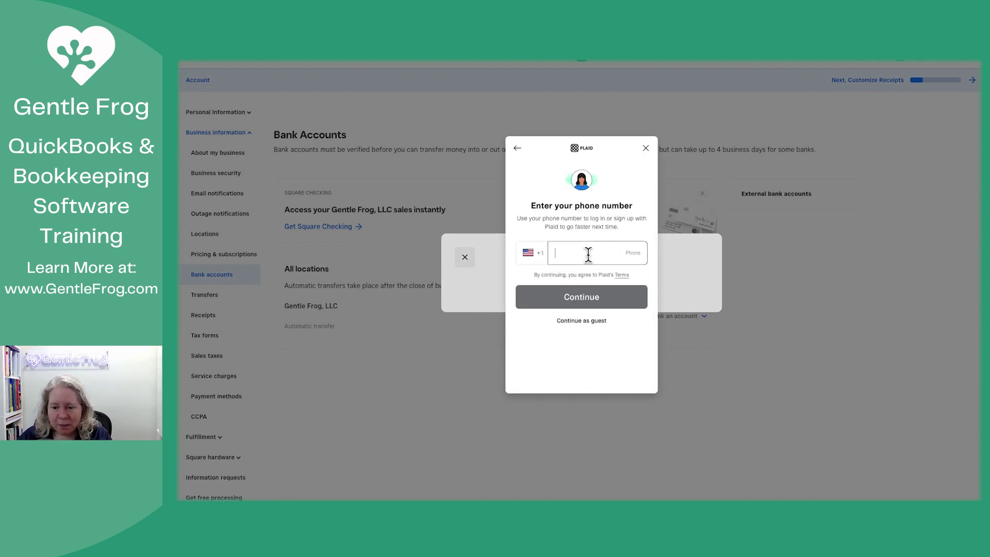
click(584, 351)
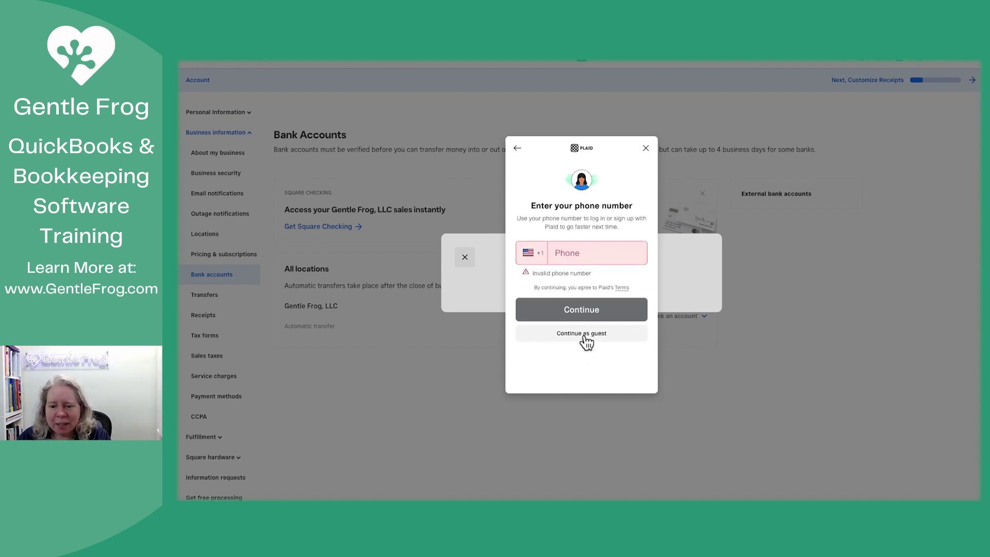
click(585, 335)
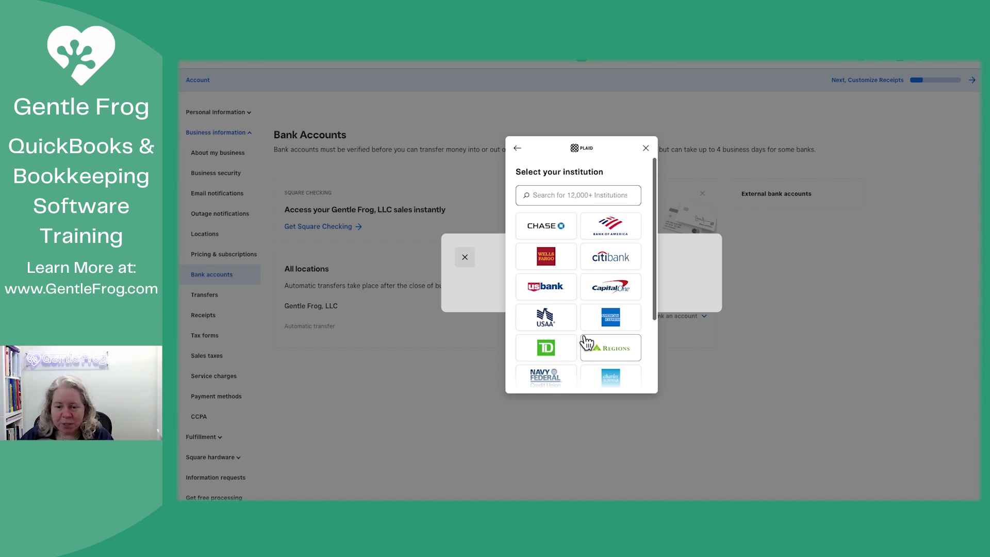
click(548, 260)
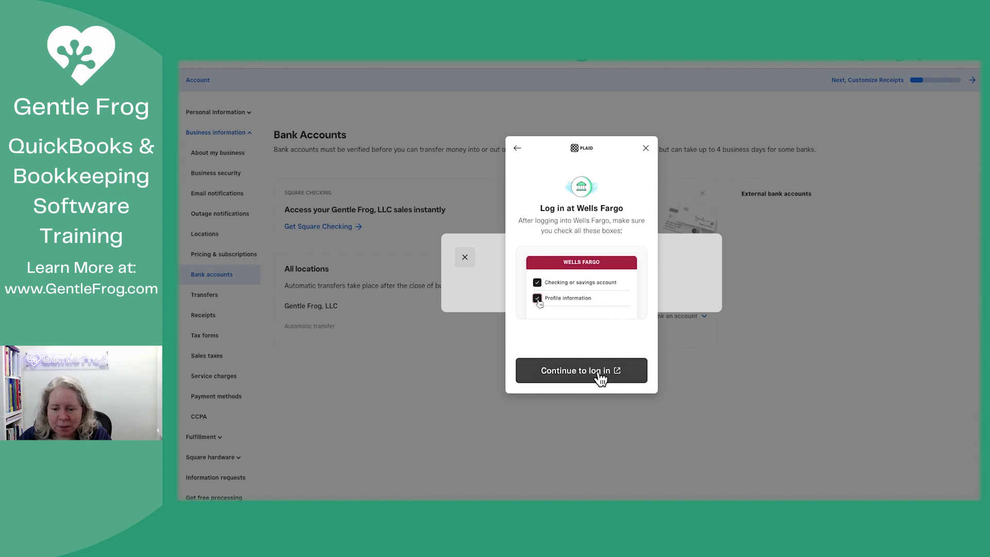
click(600, 378)
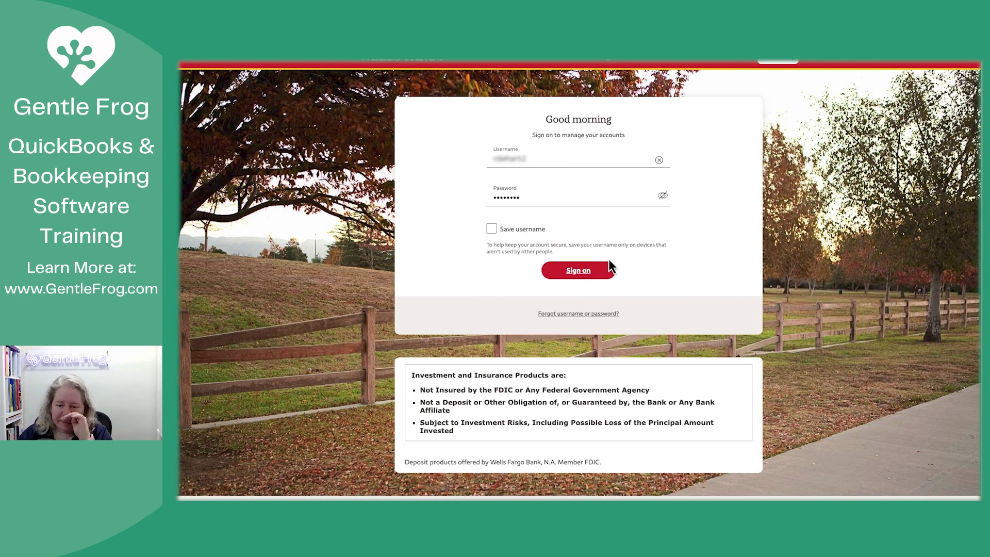
Step: Sign on to Wells Fargo, agree to its terms and connect the account to Plaid
click(610, 261)
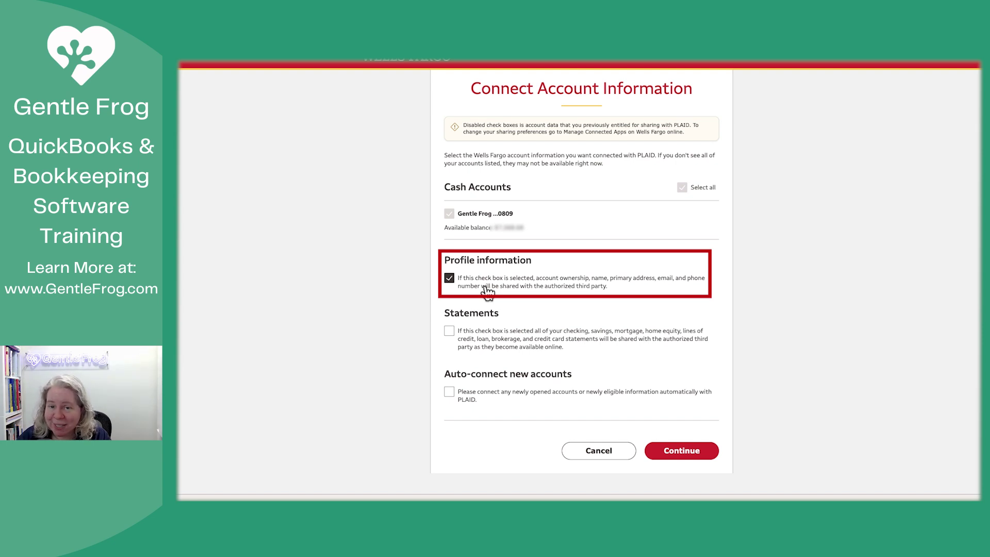
click(695, 457)
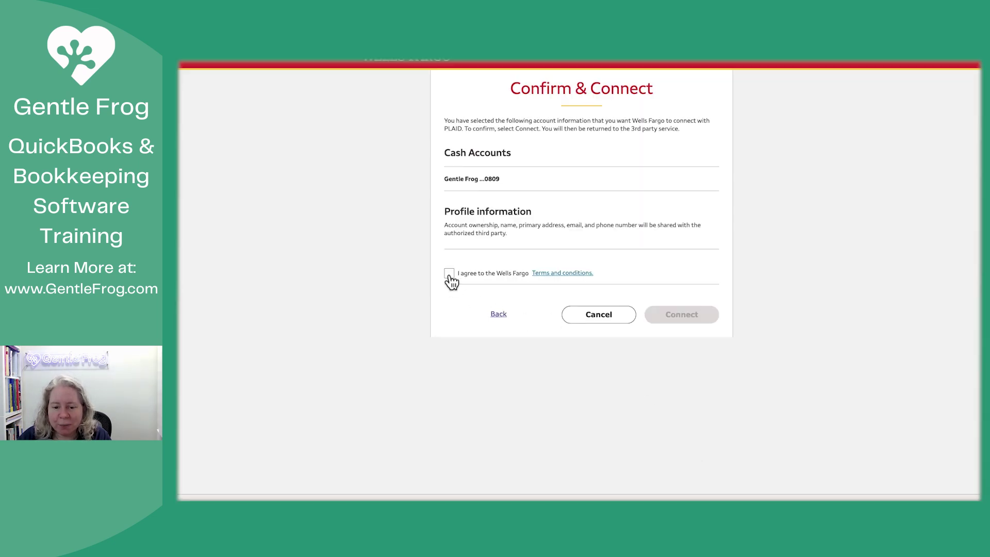
click(449, 276)
click(679, 319)
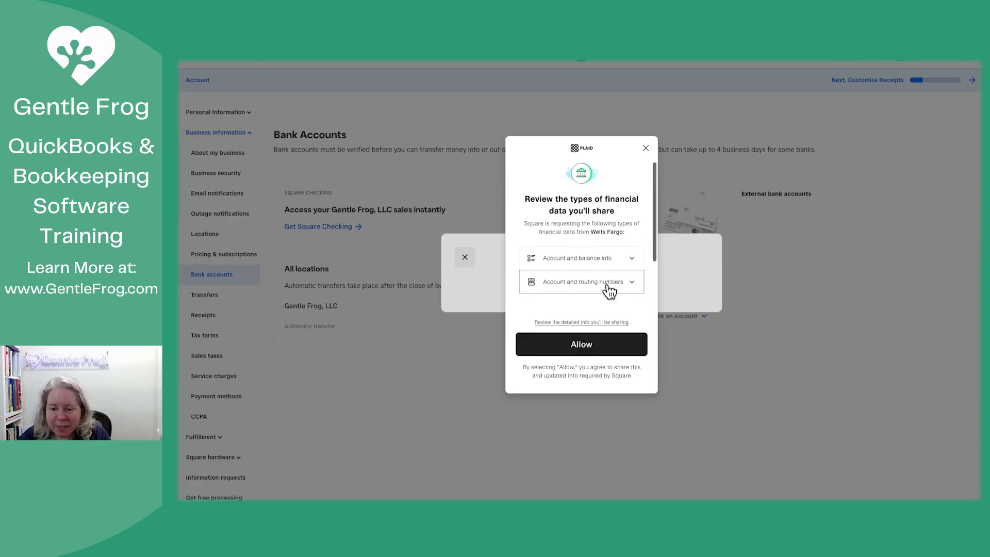
Step: Allow Square access to the Wells Fargo data and finish without saving to Plaid
scroll(609, 292, down, 1)
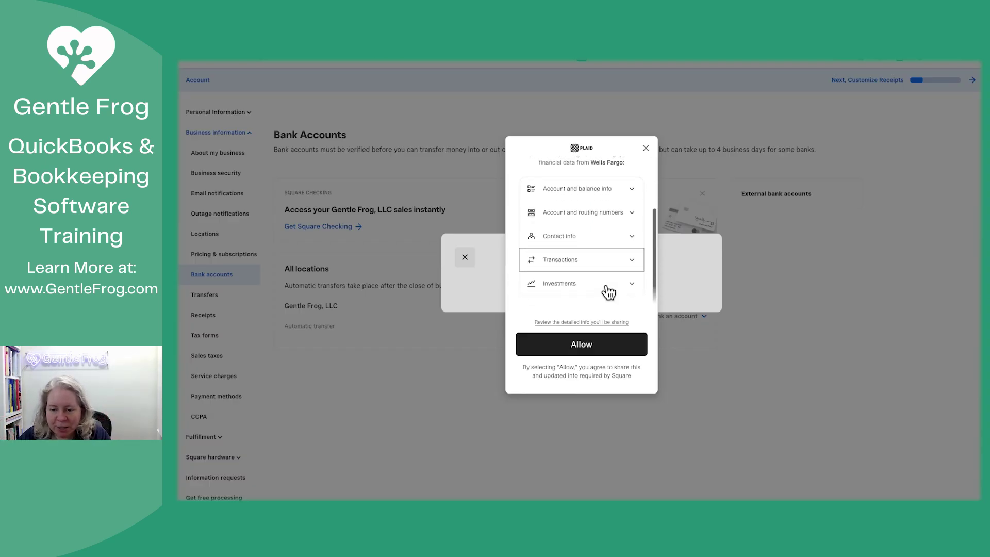
click(593, 352)
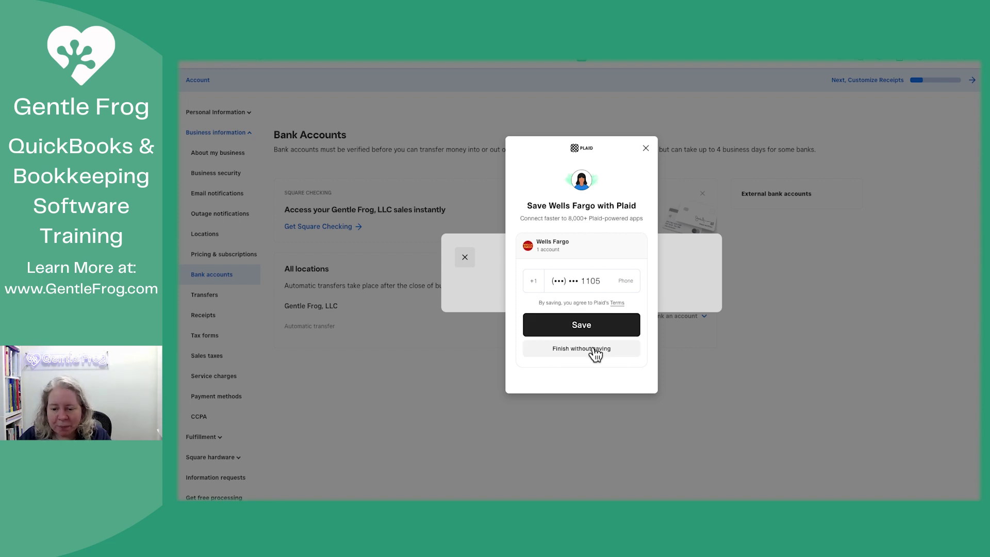
click(593, 349)
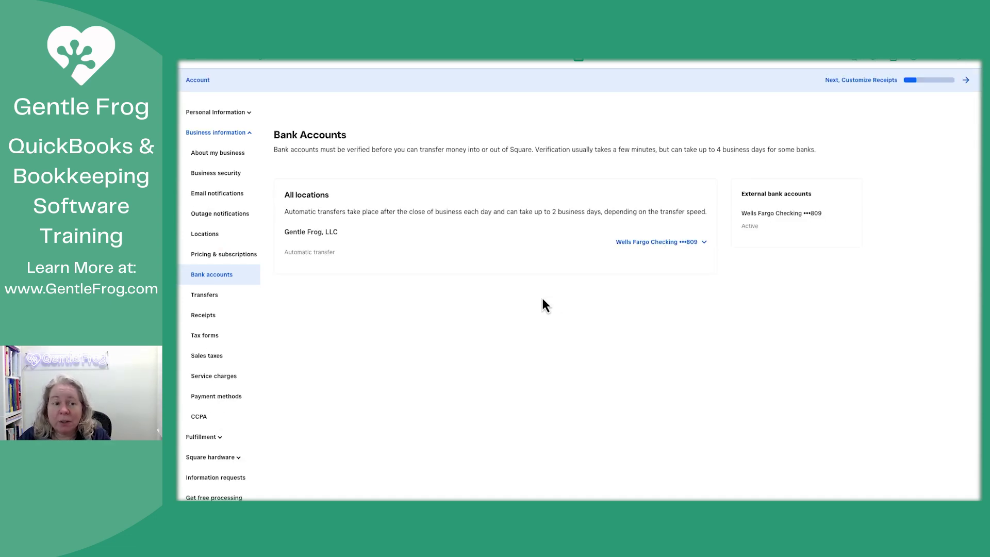
Step: Add receipt branding and change the brand colour from #546476 to green #47ad86
click(879, 83)
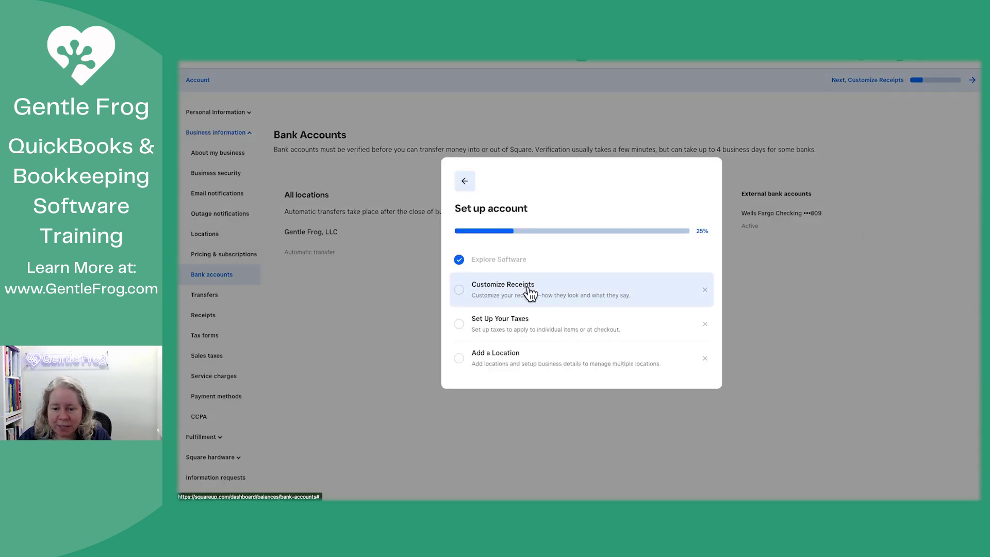
click(530, 293)
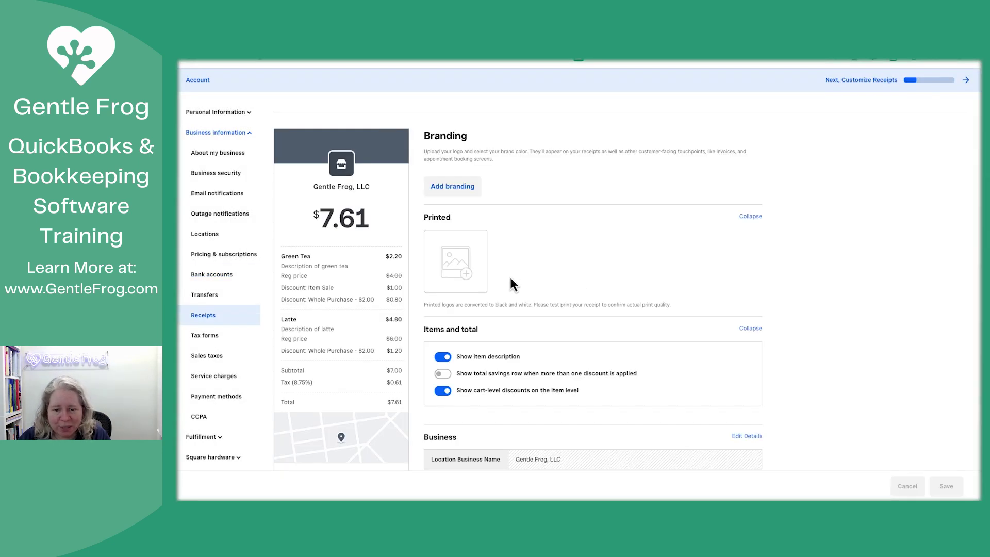
click(467, 191)
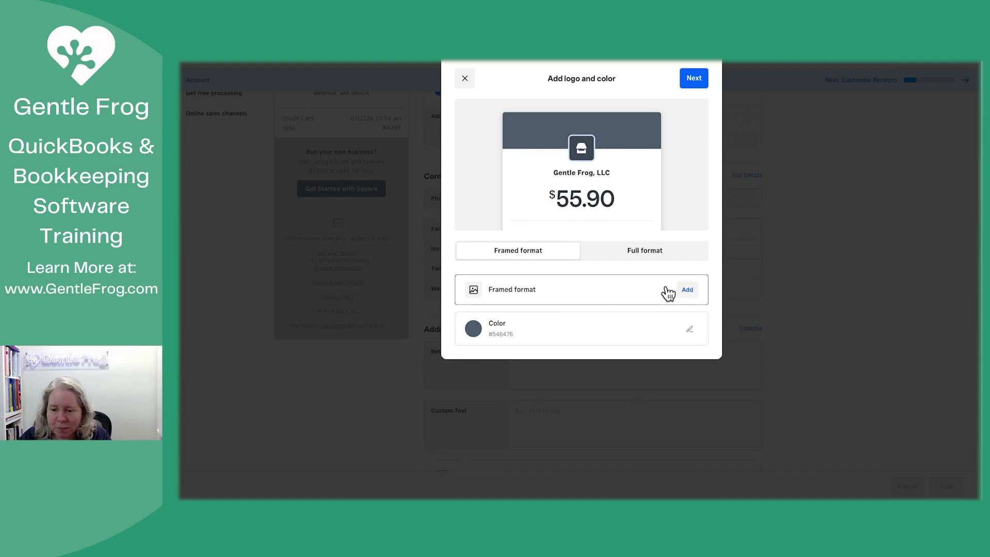
click(690, 331)
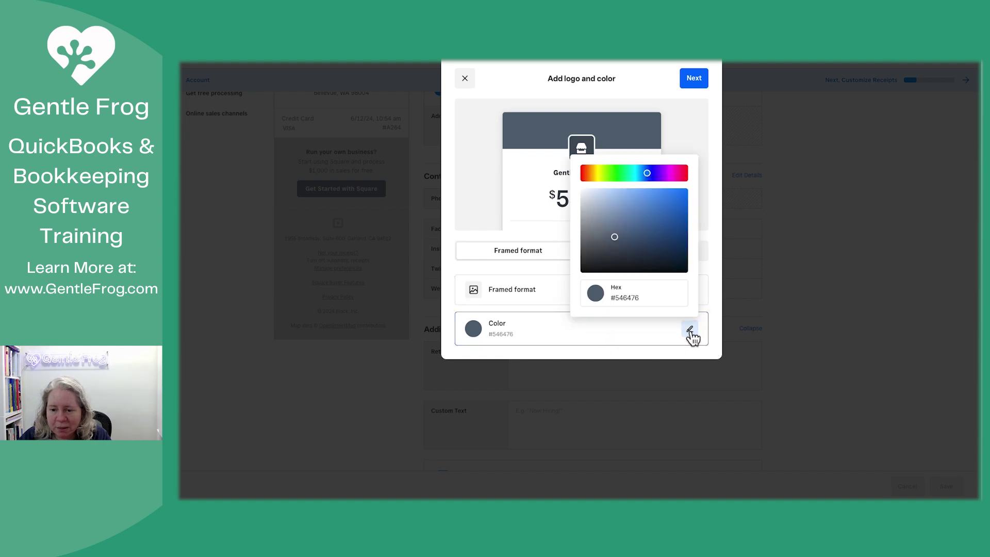
click(627, 174)
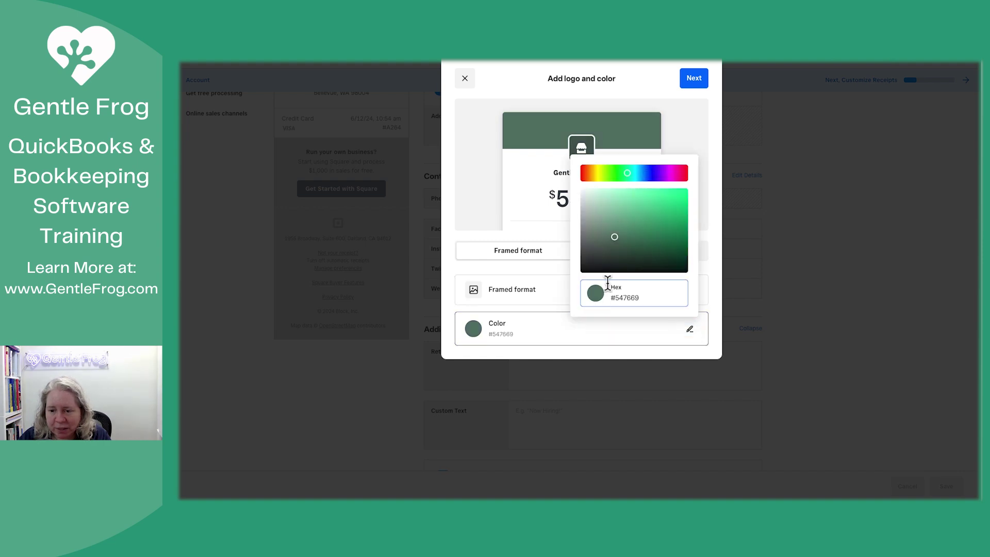
mouse_move(635, 205)
mouse_down()
mouse_move(635, 223)
mouse_move(644, 216)
mouse_up()
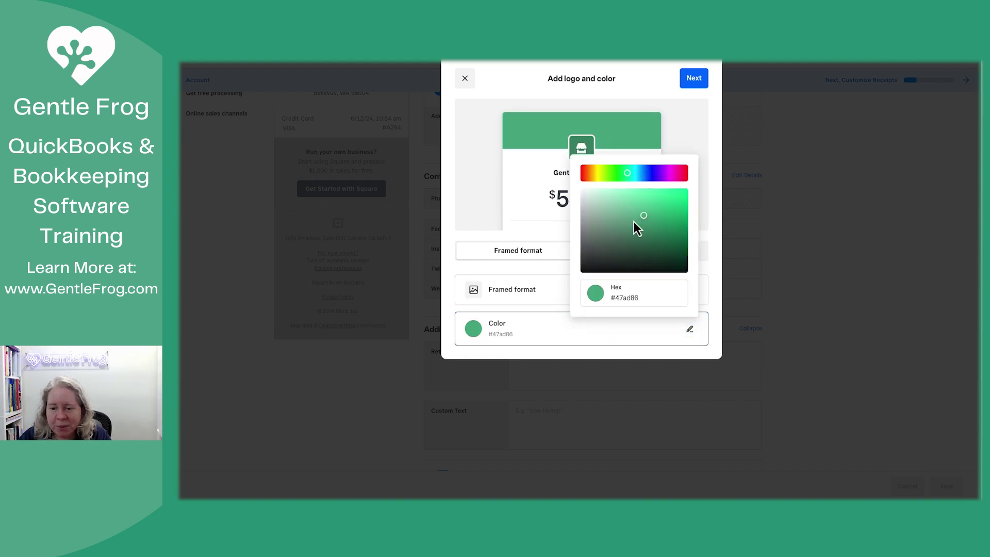
click(552, 327)
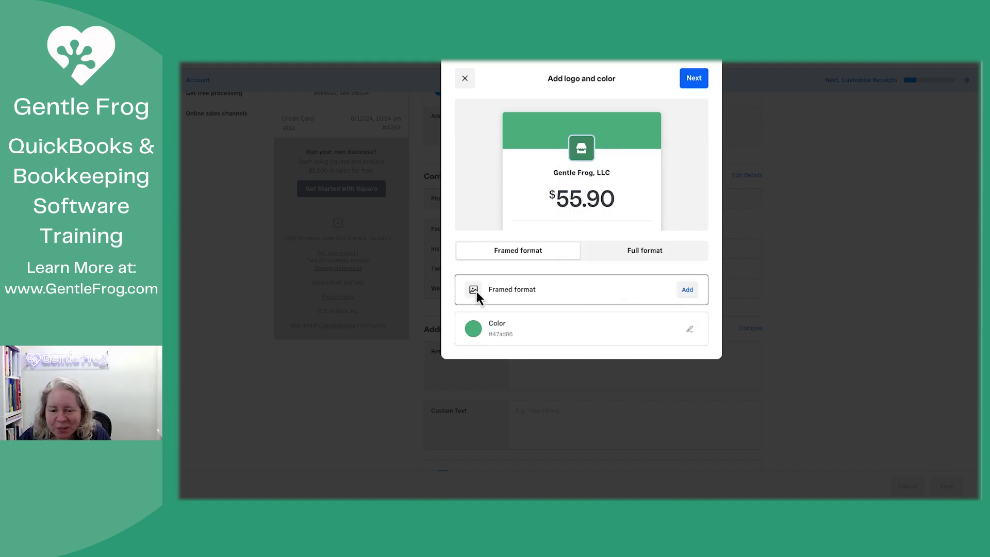
Step: Upload the small Gentle Frog heart logo for the framed receipt format
click(687, 290)
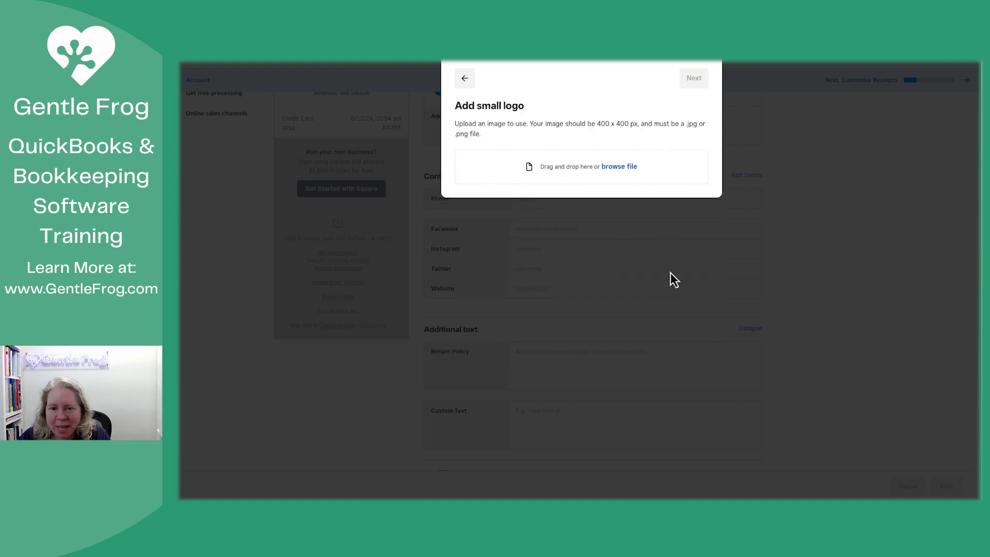
click(619, 166)
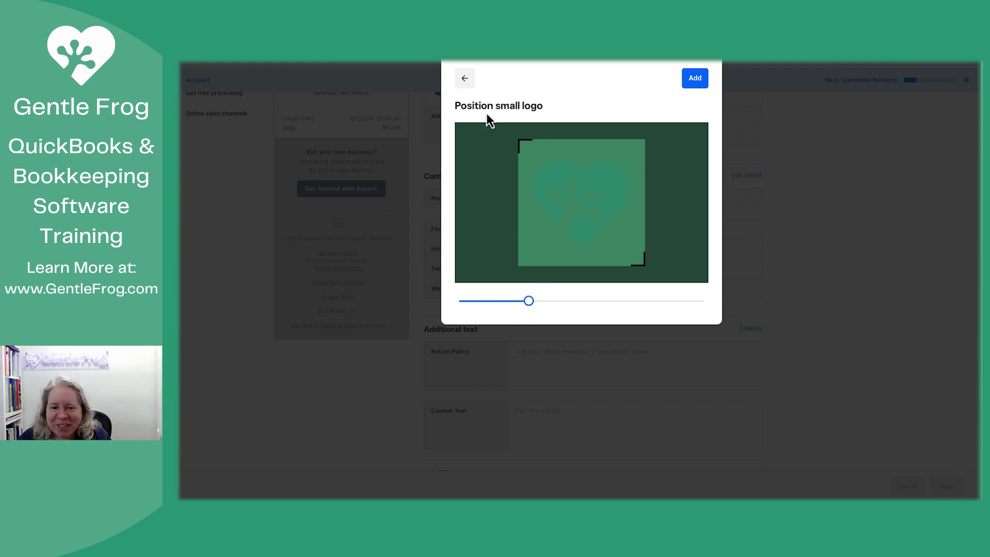
click(700, 81)
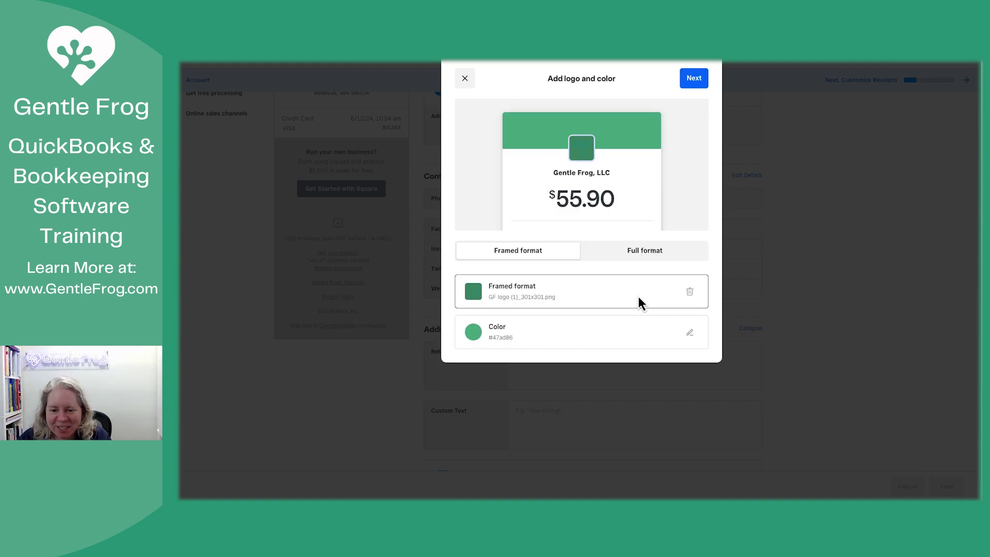
Step: Set the brand colour to #f5fbf9 and apply the branding to the Gentle Frog, LLC location
click(689, 333)
click(584, 198)
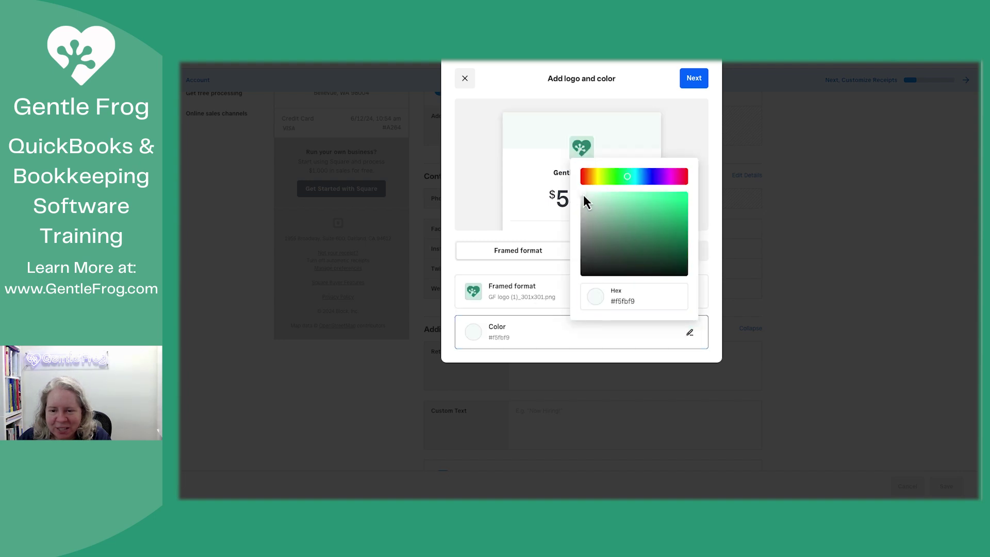
click(479, 196)
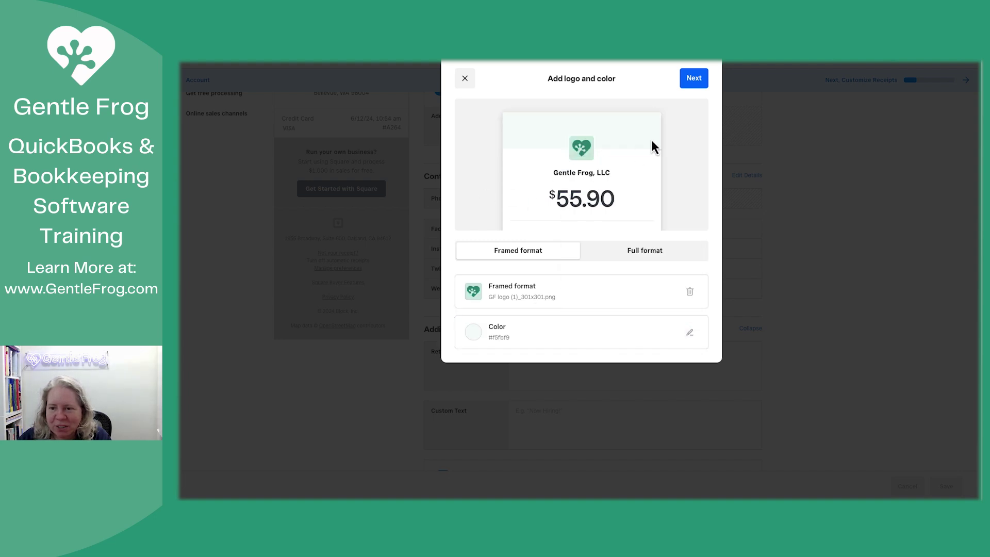
click(689, 81)
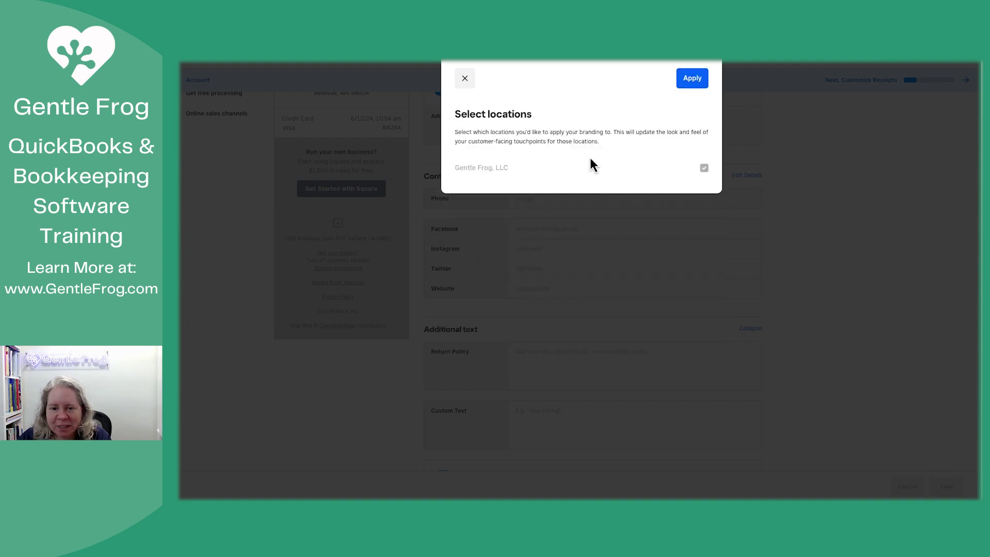
click(701, 78)
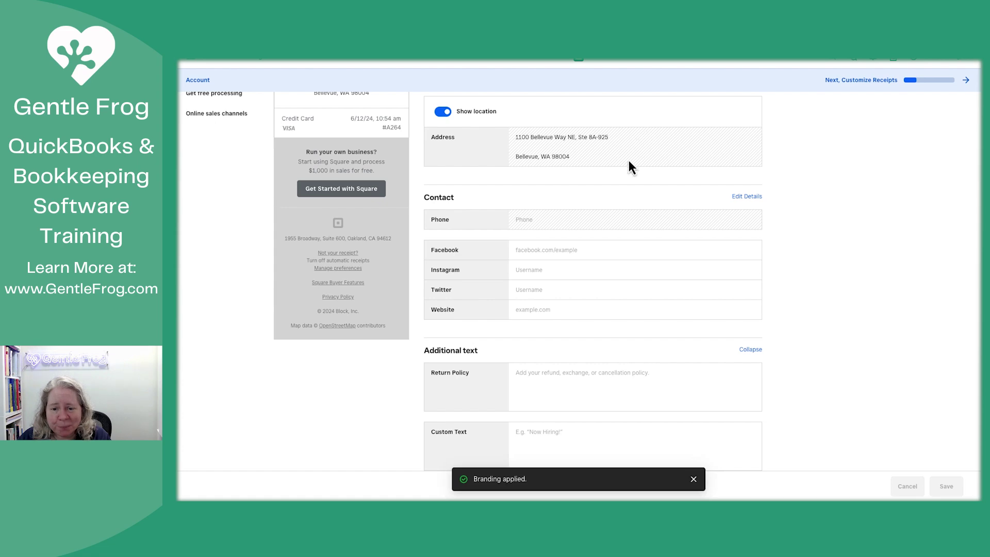
scroll(607, 175, up, 8)
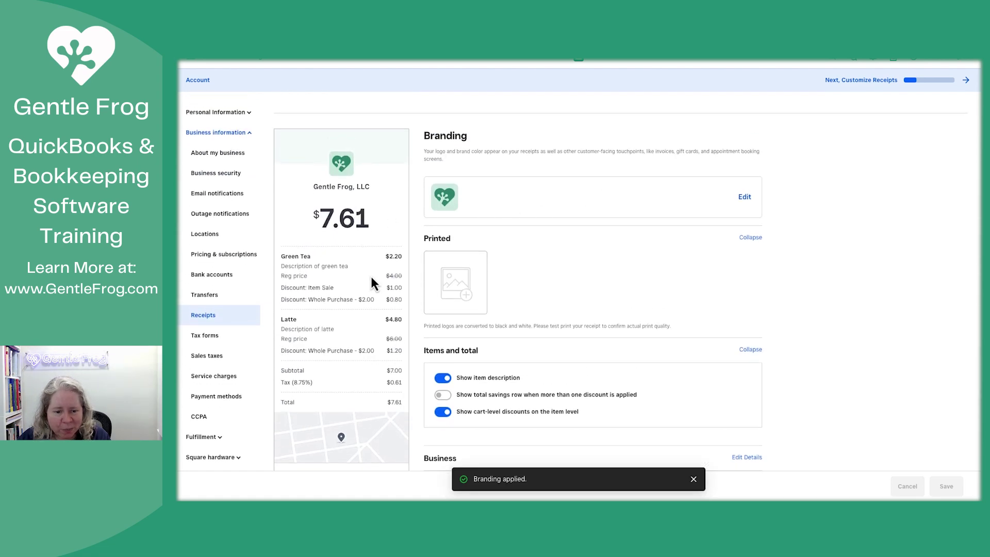
scroll(537, 376, down, 3)
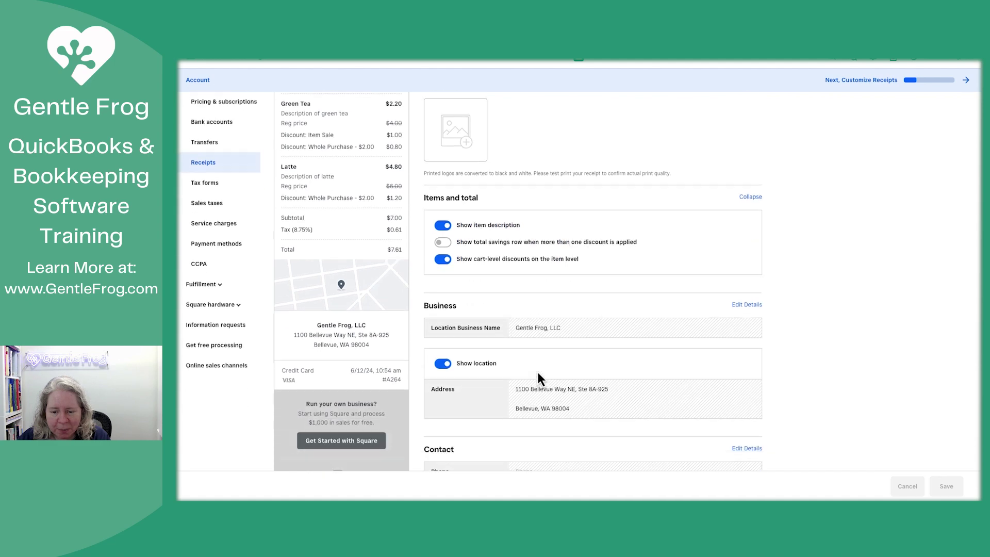
scroll(479, 343, down, 3)
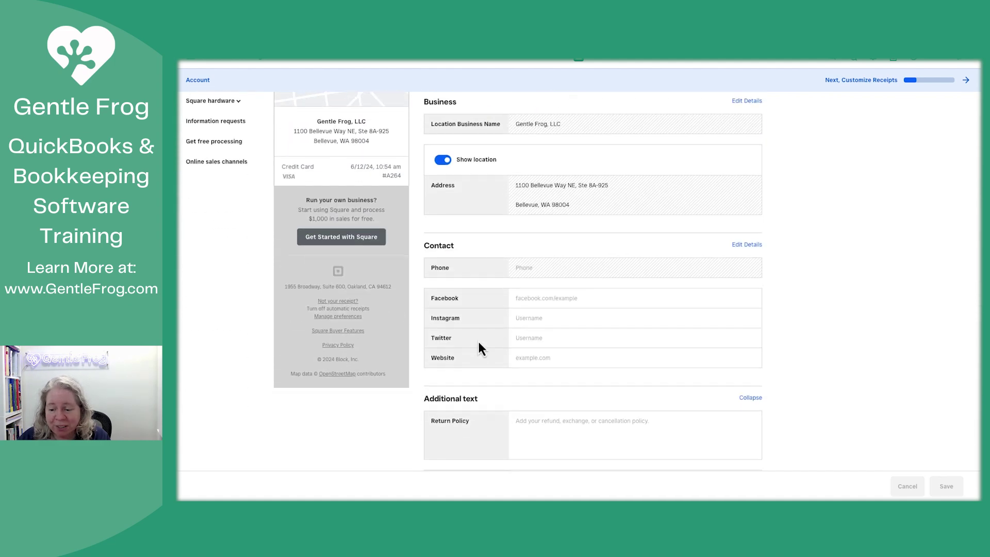
scroll(478, 342, down, 3)
scroll(479, 343, up, 10)
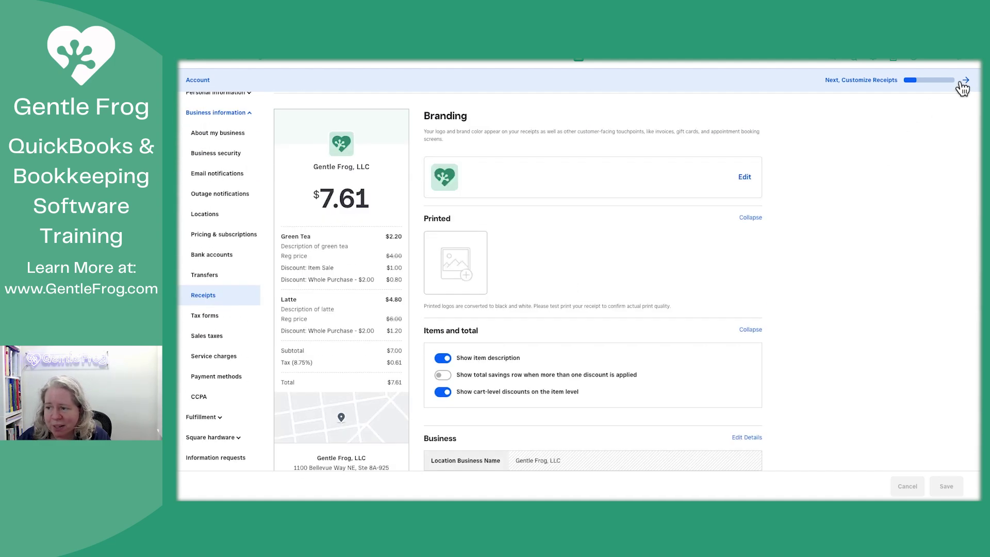
Step: From the Customize Receipts task, open the location's contact details for editing
click(964, 82)
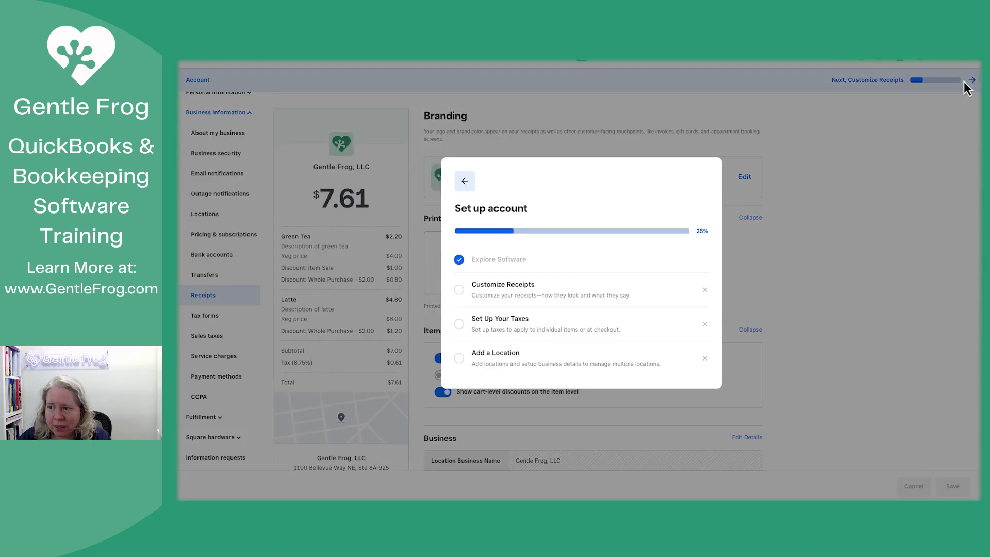
click(544, 303)
scroll(552, 302, down, 5)
scroll(565, 304, down, 2)
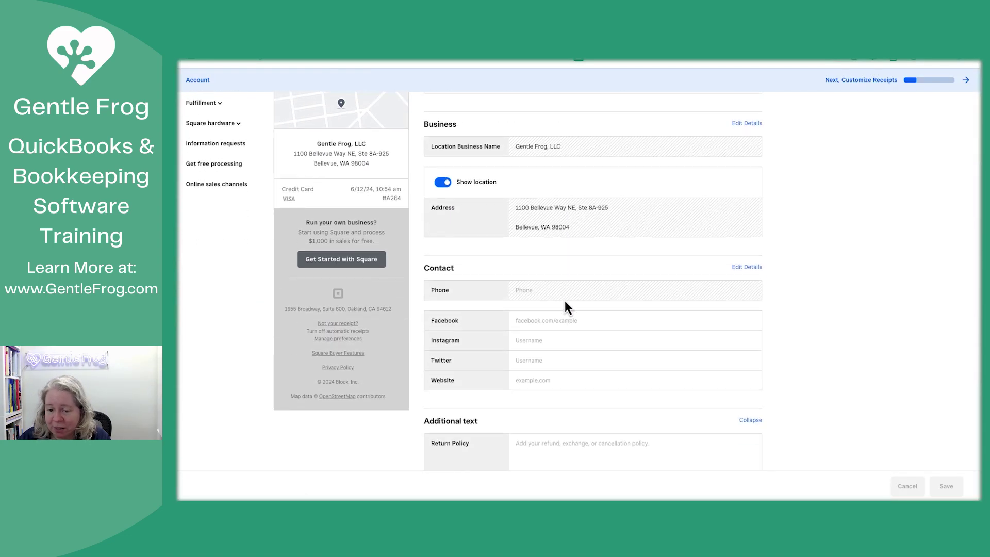
click(742, 268)
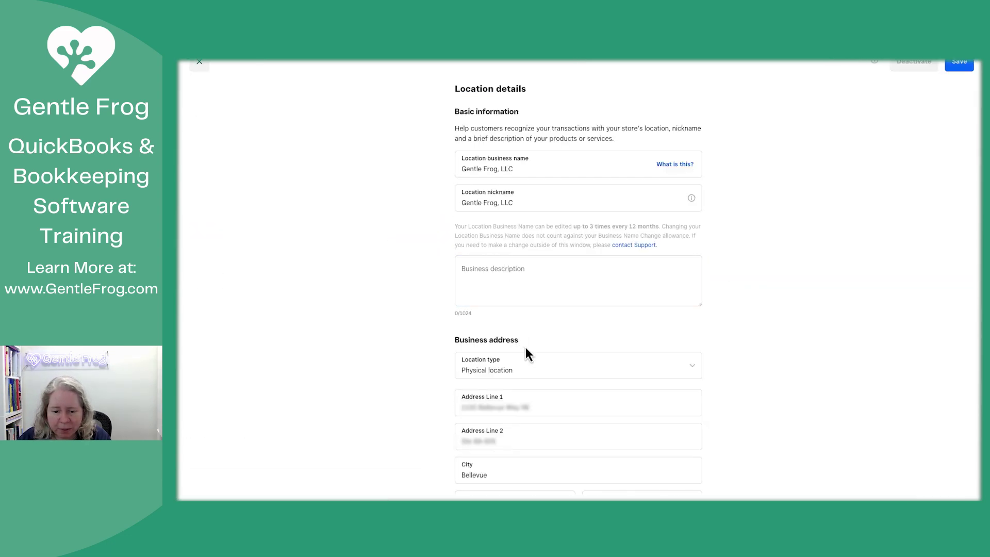
Step: Fill in the contact e-mail, phone number and website gentlefrog.com, then save
scroll(524, 347, down, 5)
click(529, 319)
key(Down)
key(Return)
key(BackSpace)
key(BackSpace)
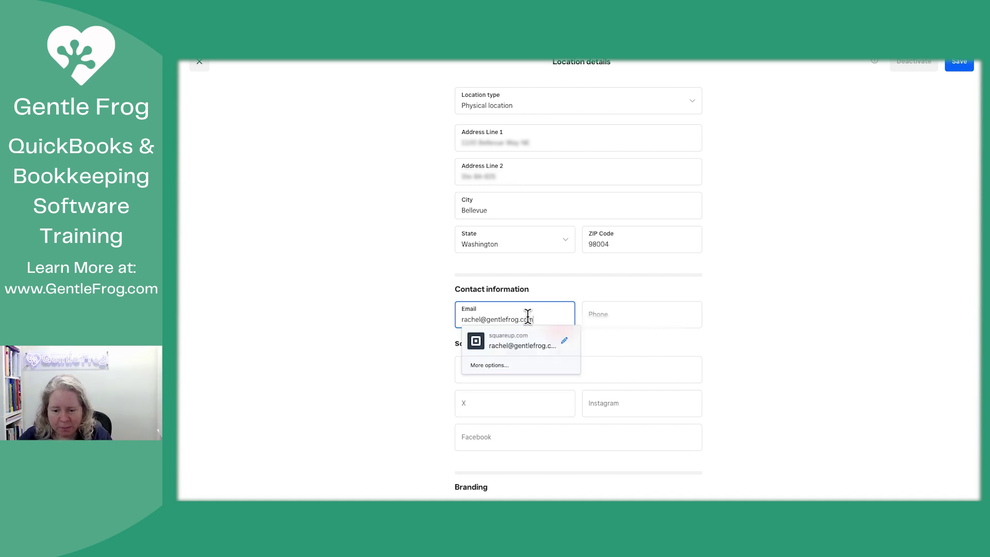
key(Tab)
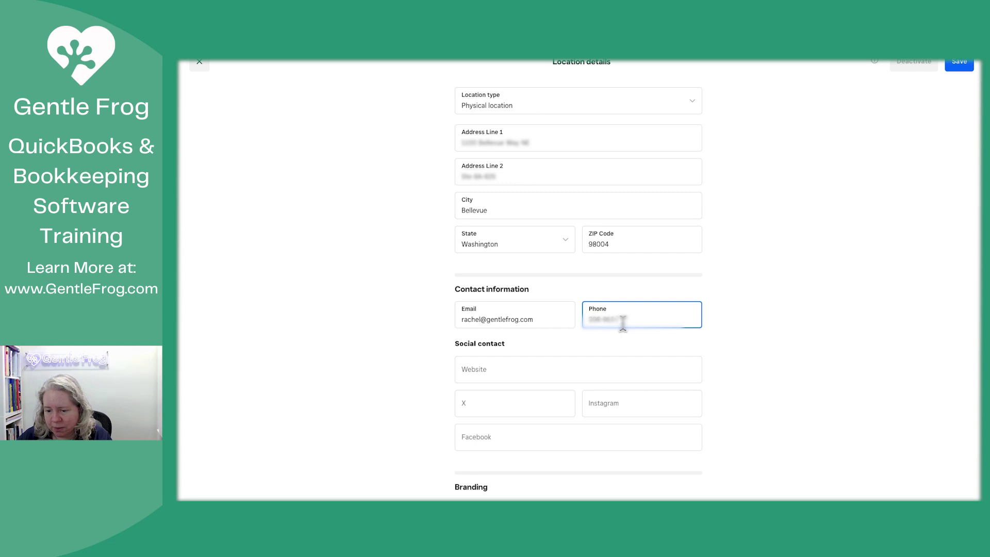
key(Tab)
text(g)
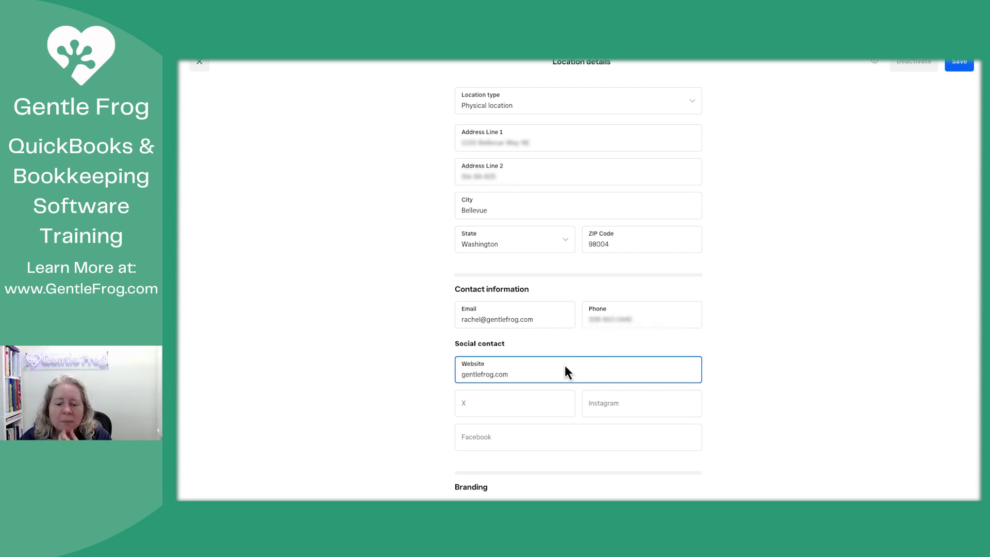
scroll(567, 371, down, 10)
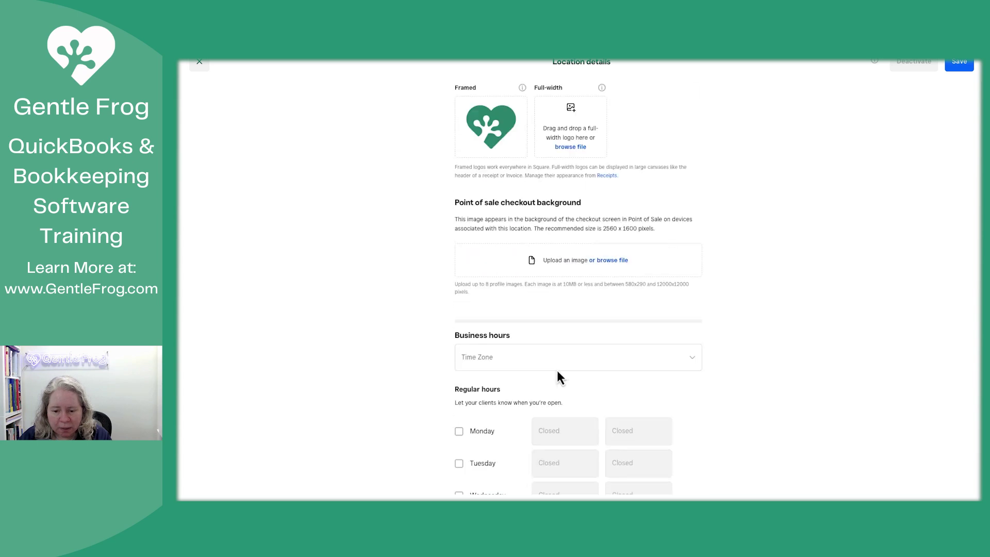
click(963, 64)
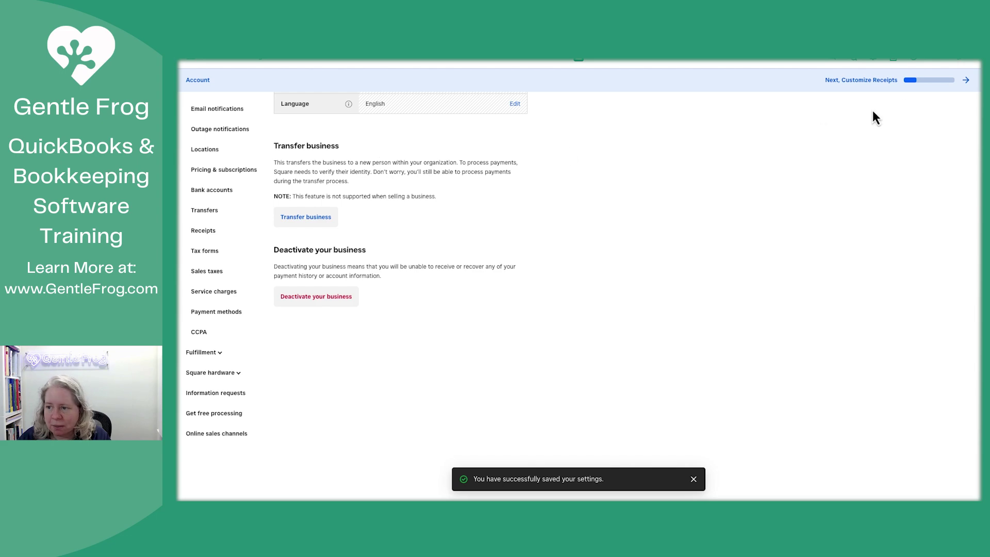
Step: Review the Customize Receipts task, then tick it complete in the setup checklist
click(966, 80)
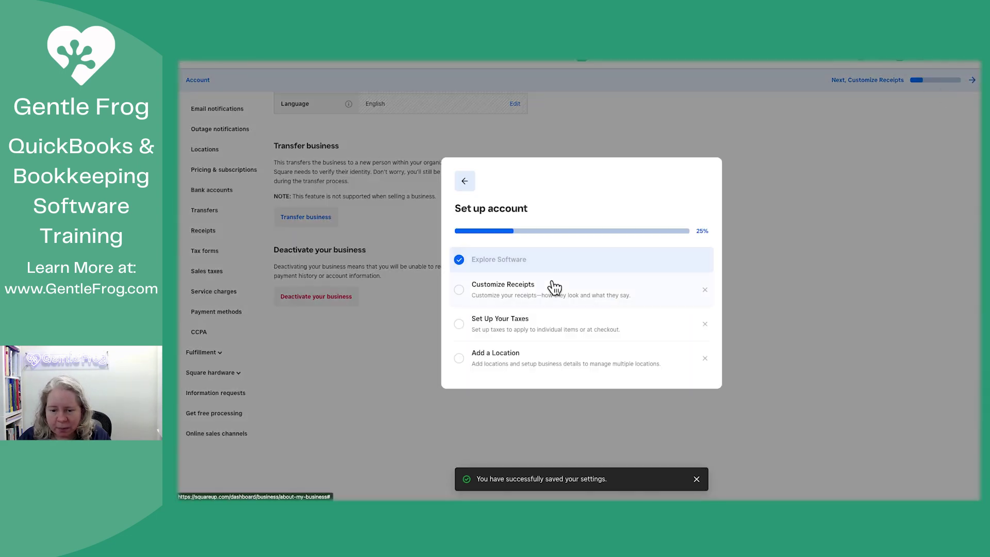
click(459, 298)
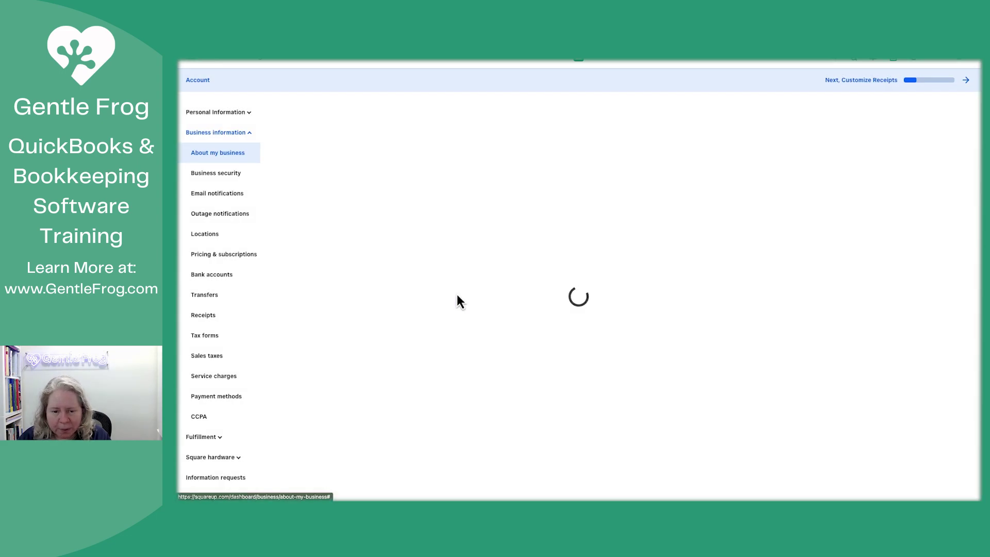
scroll(525, 279, down, 3)
scroll(528, 277, down, 7)
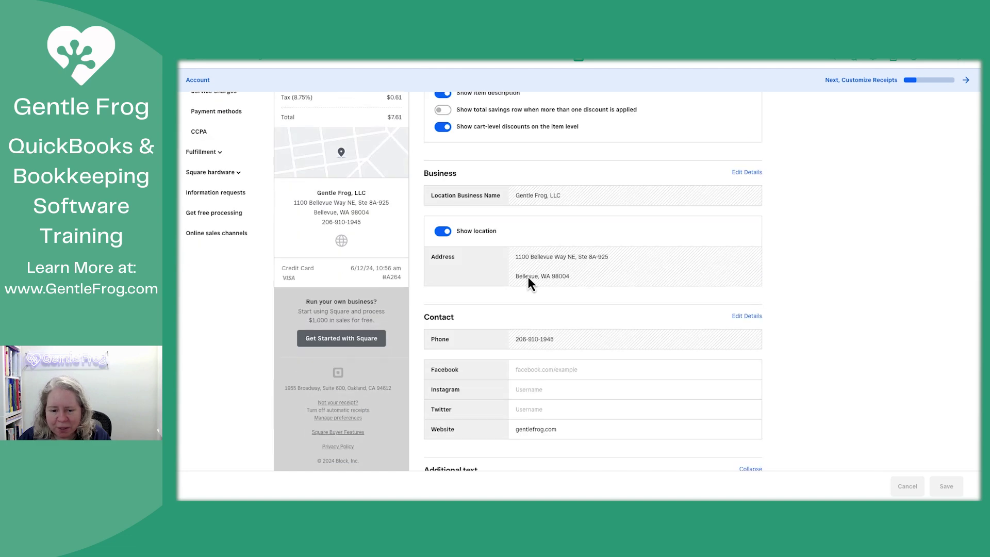
scroll(518, 276, up, 5)
scroll(499, 282, up, 5)
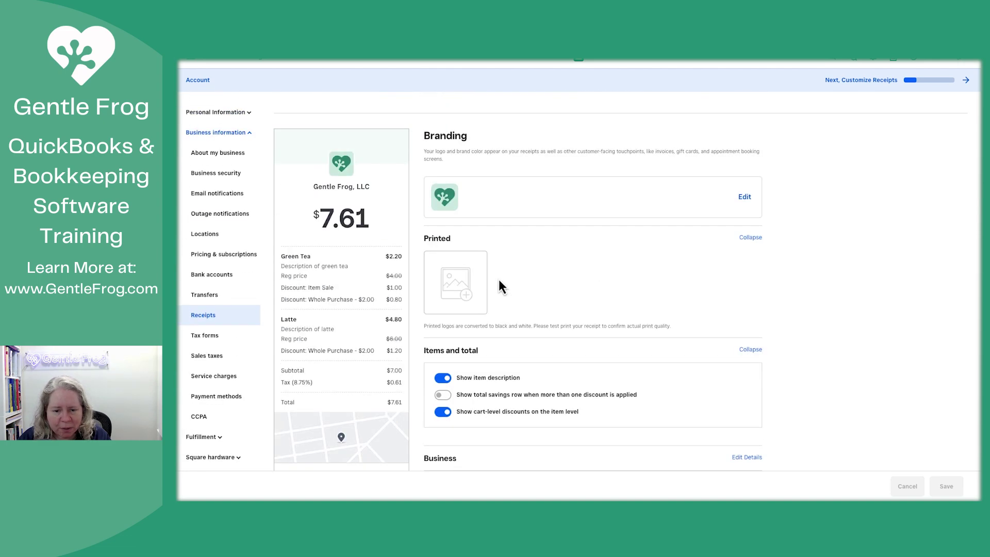
click(864, 81)
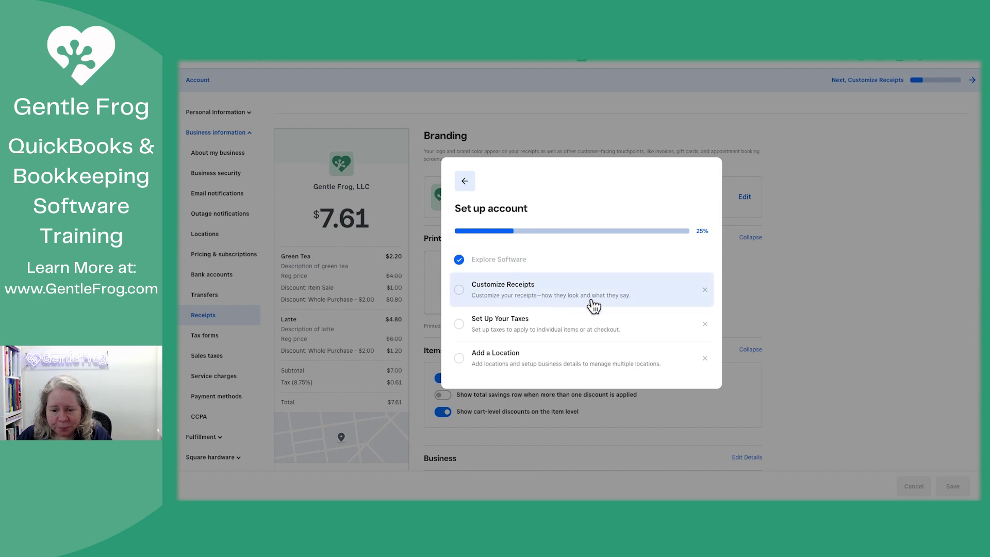
click(655, 298)
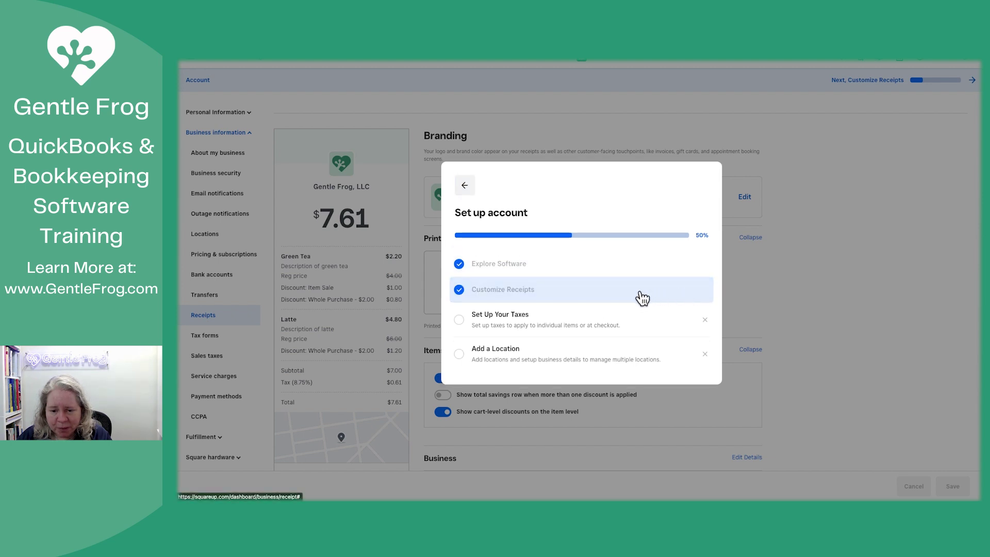
Step: Open sales tax setup, exit without creating a tax, and dismiss the task in the checklist
click(570, 332)
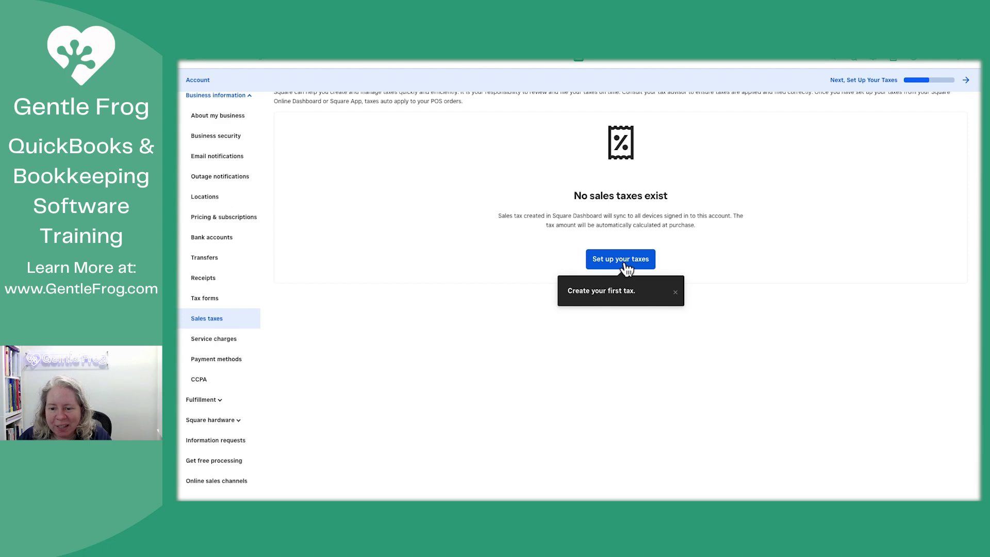
click(625, 262)
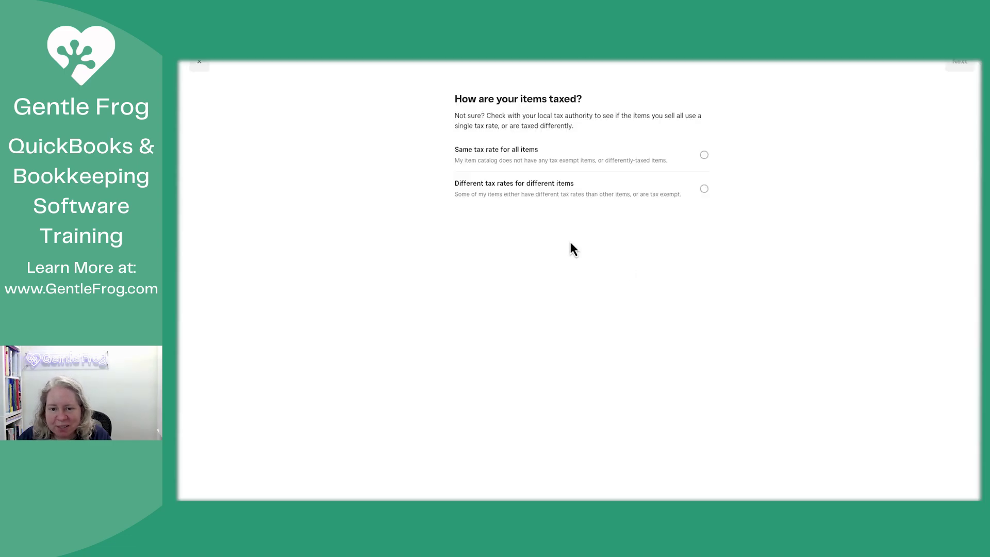
click(200, 67)
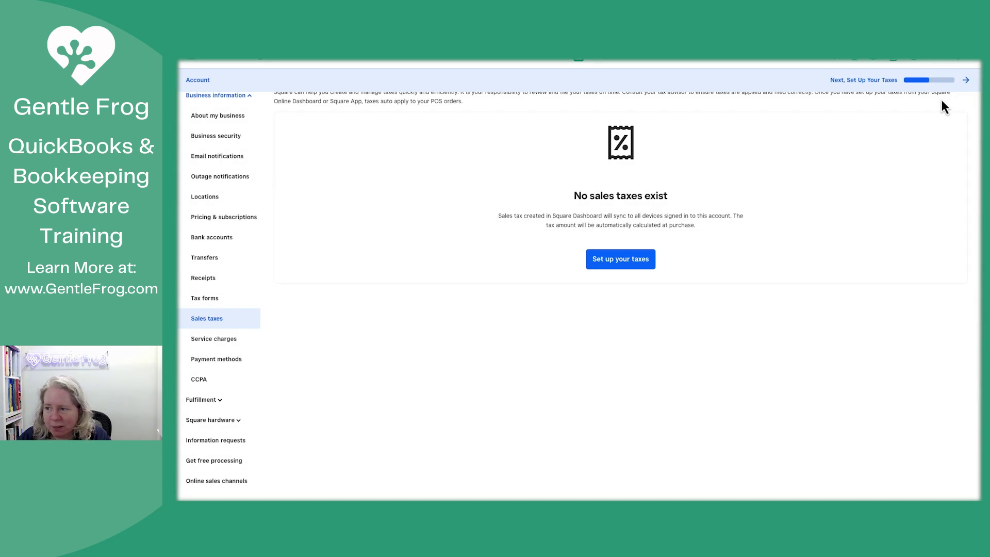
click(966, 80)
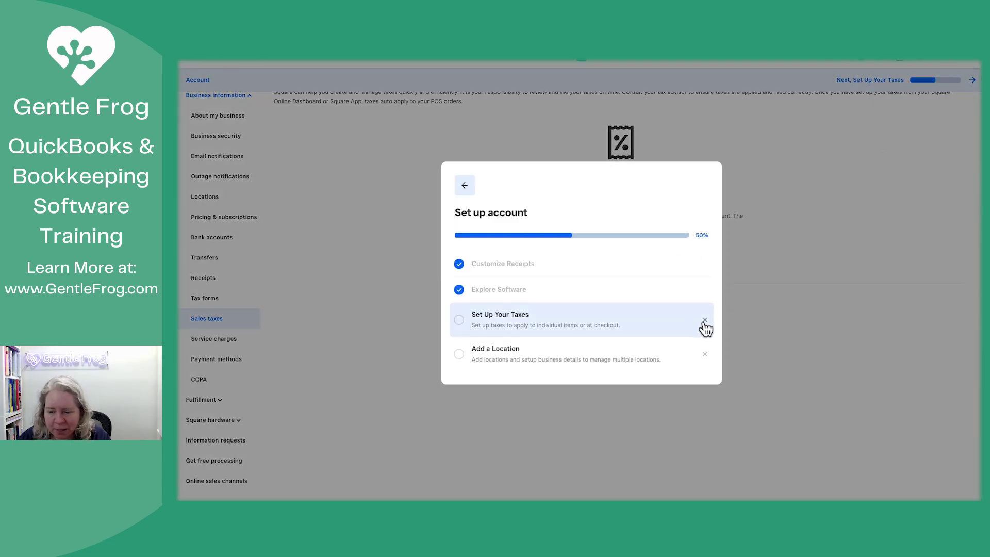
click(704, 321)
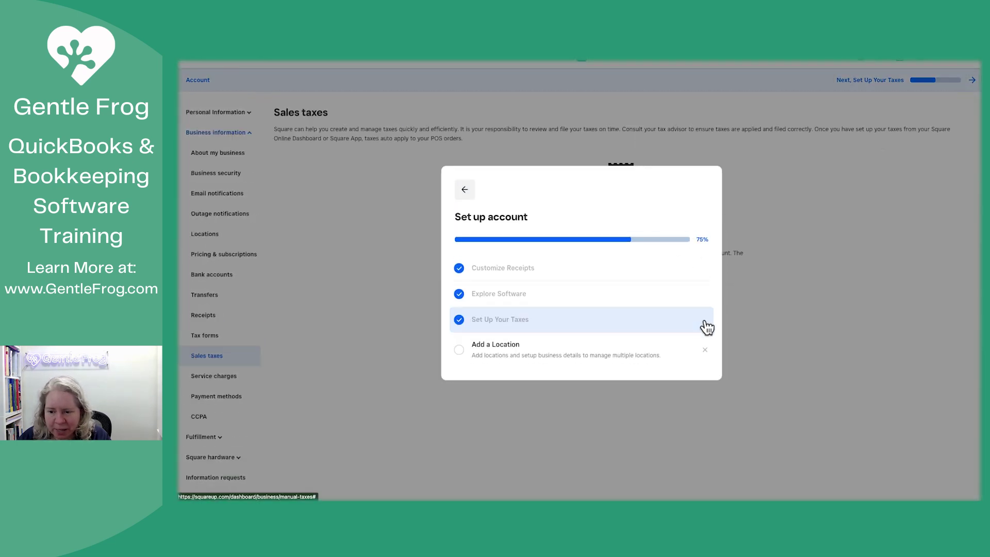
Step: Skip the Add a Location task so account setup reaches 100%, then move on to payments
click(520, 353)
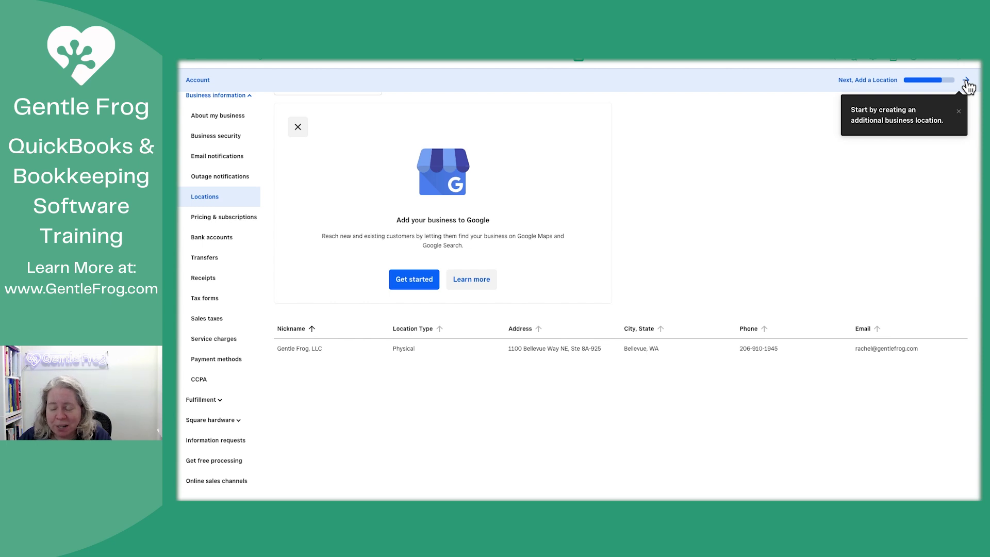
click(968, 81)
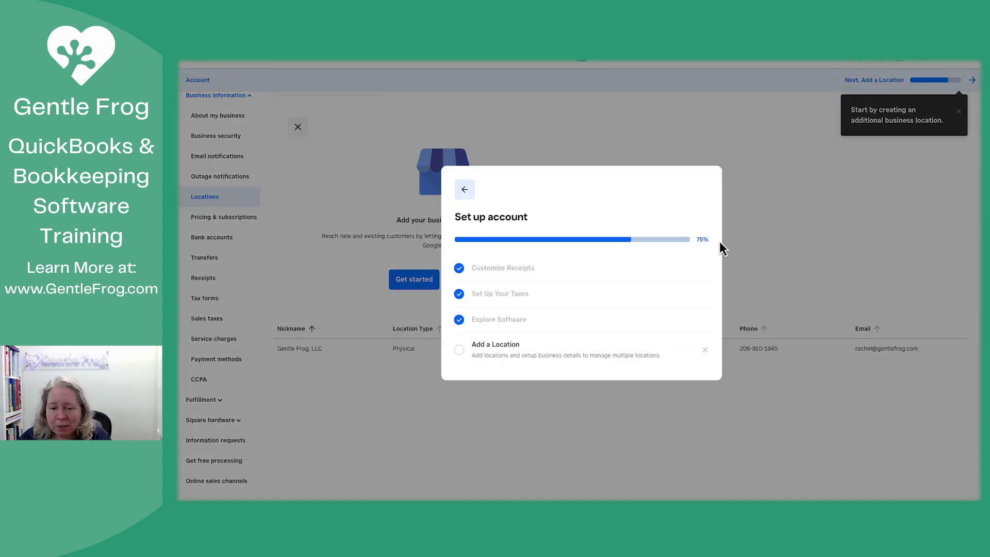
click(704, 353)
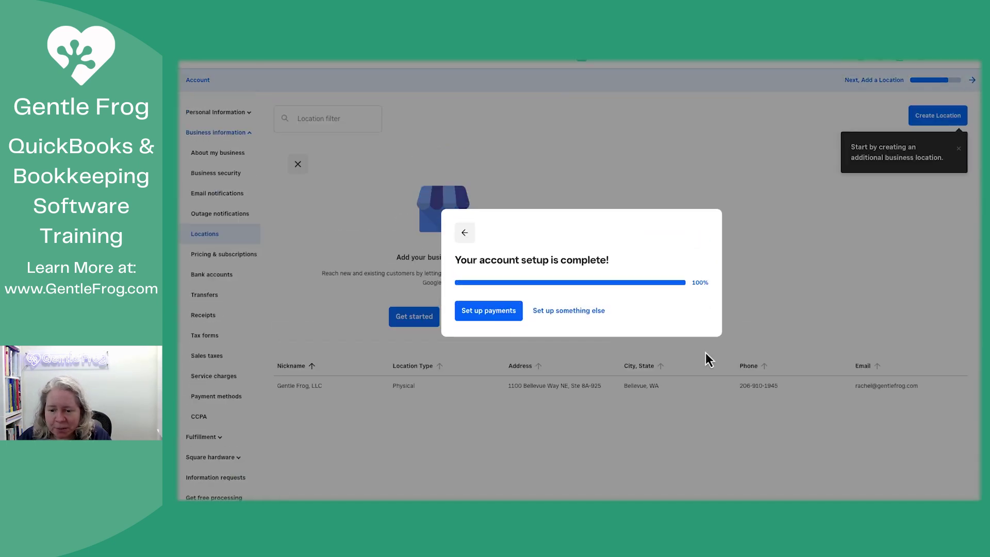
click(508, 316)
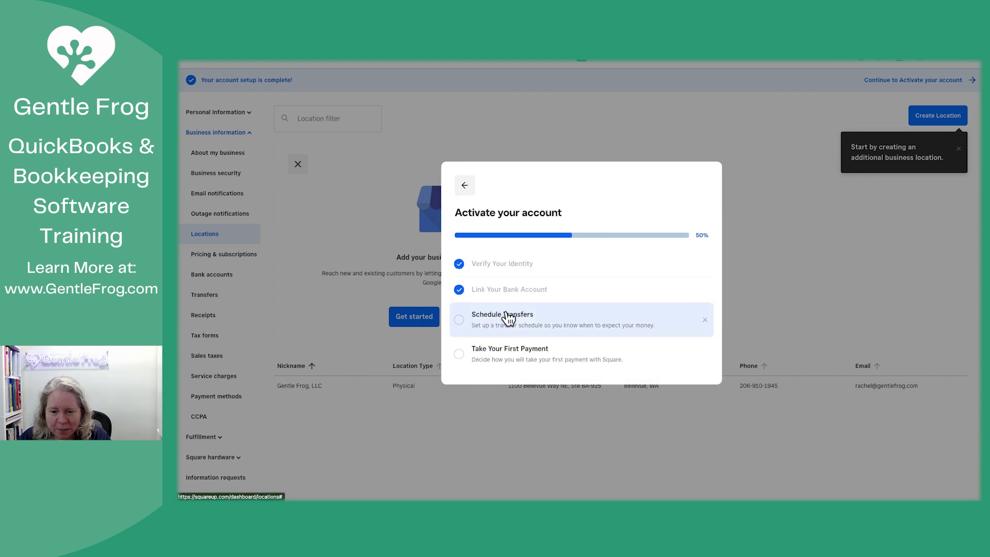
Step: Review transfer settings: Automatic schedule, 1-2 business days speed, 8:00 pm daily close
click(553, 325)
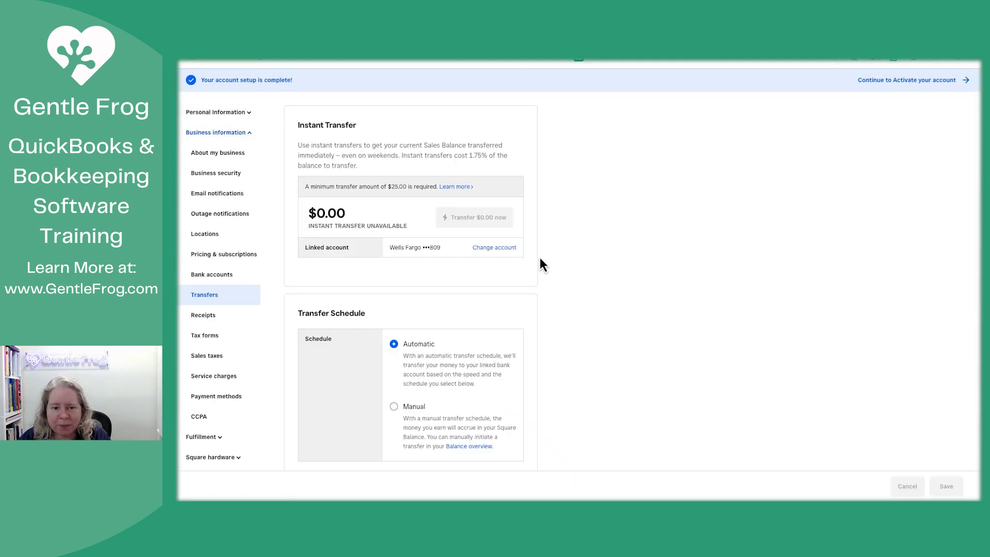
scroll(467, 361, down, 2)
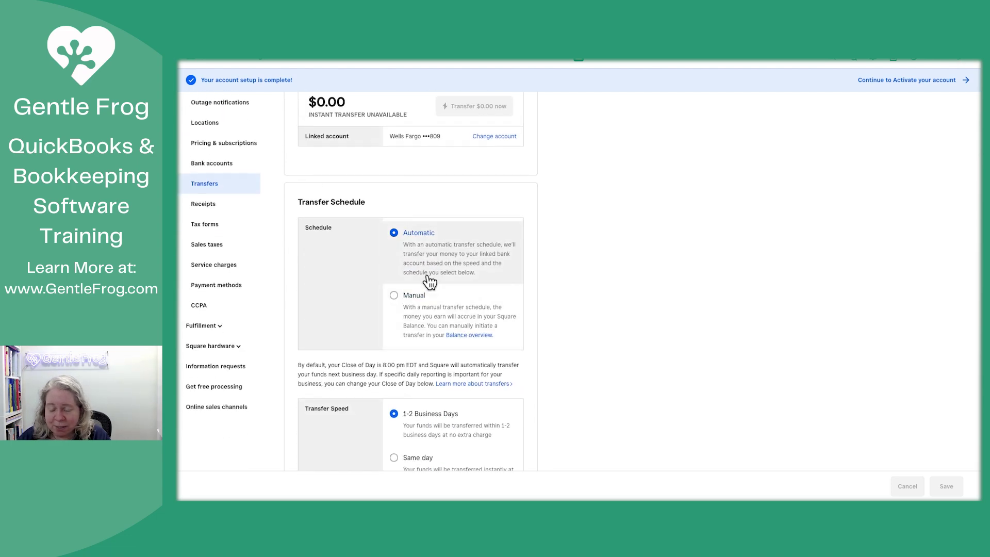
scroll(429, 282, down, 2)
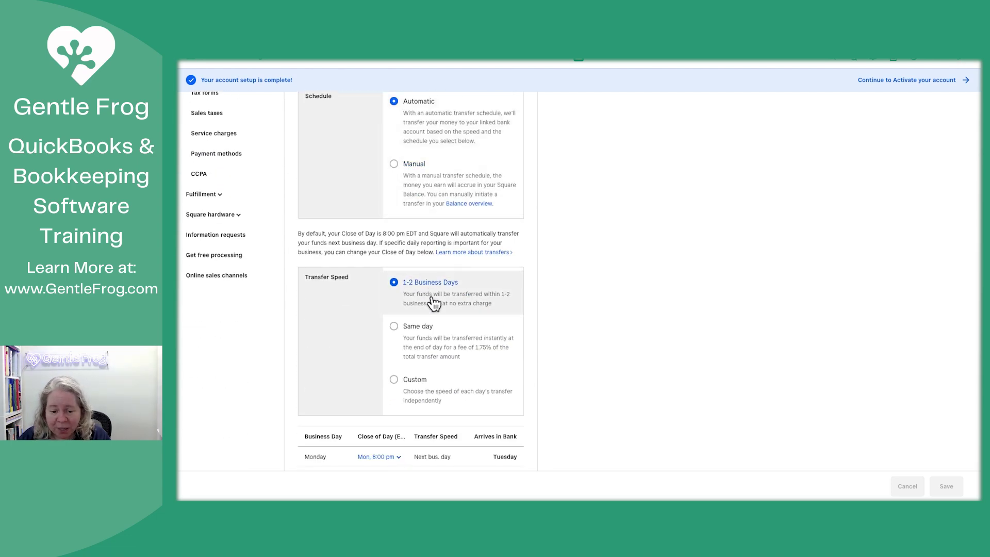
scroll(446, 325, down, 1)
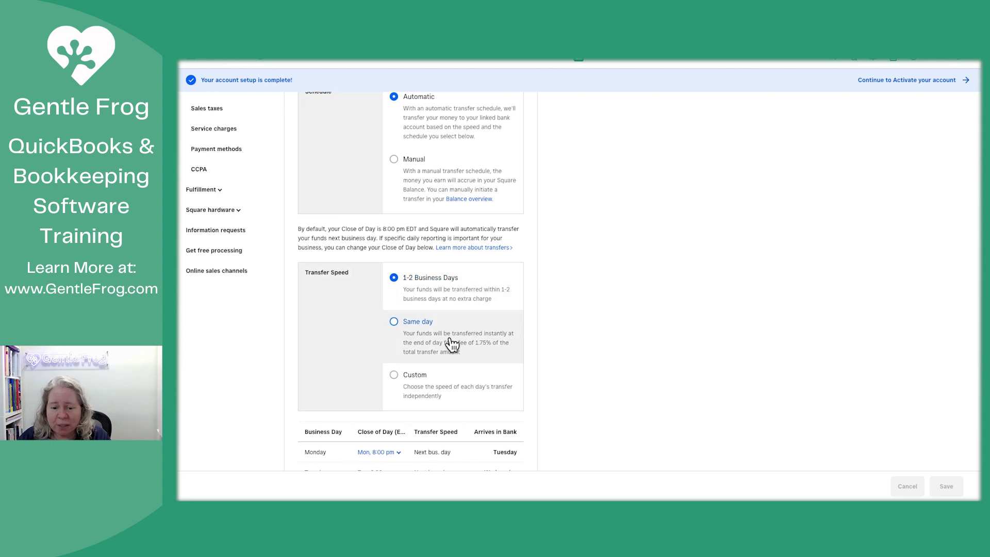
scroll(452, 345, down, 2)
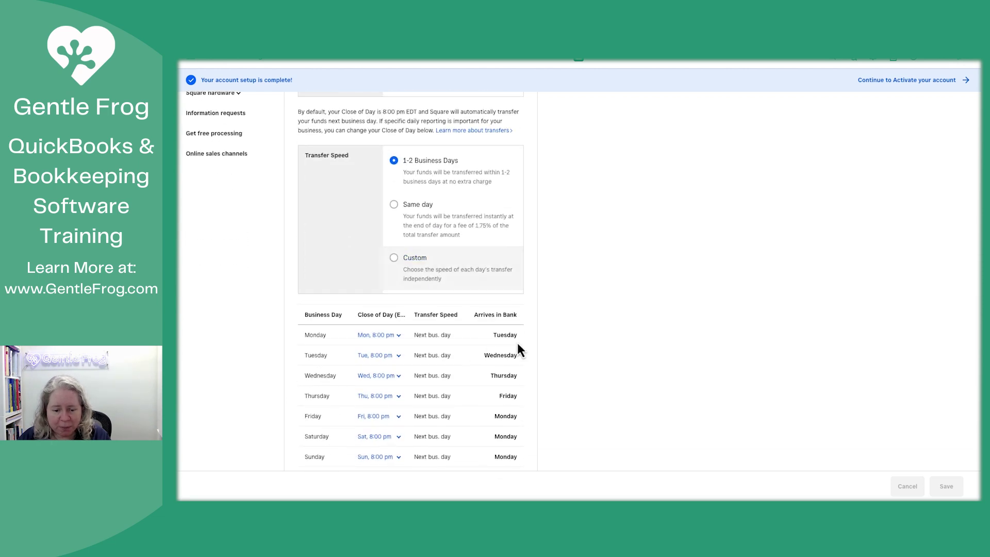
scroll(562, 342, down, 2)
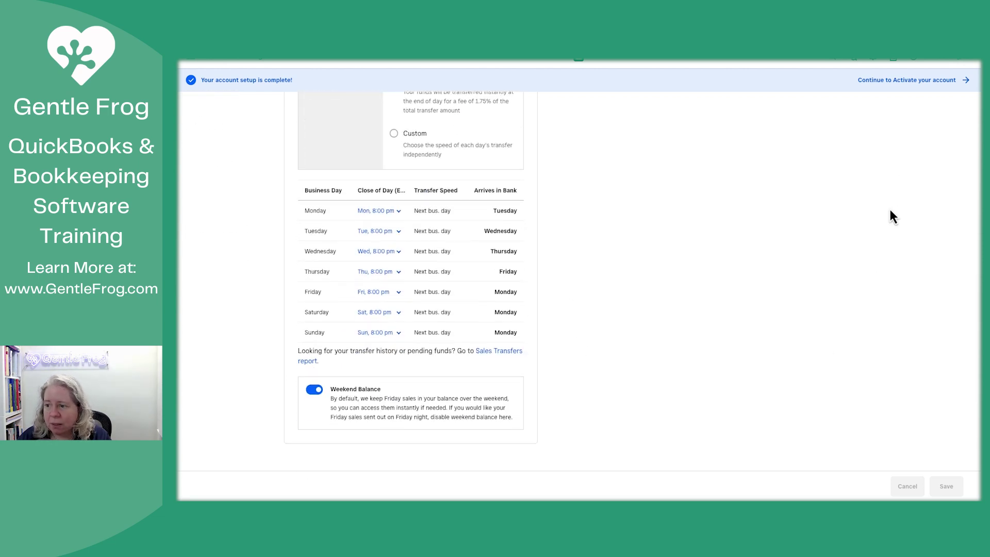
Step: Check off Schedule Transfers and start the first payment as emailed invoice 000001
click(923, 80)
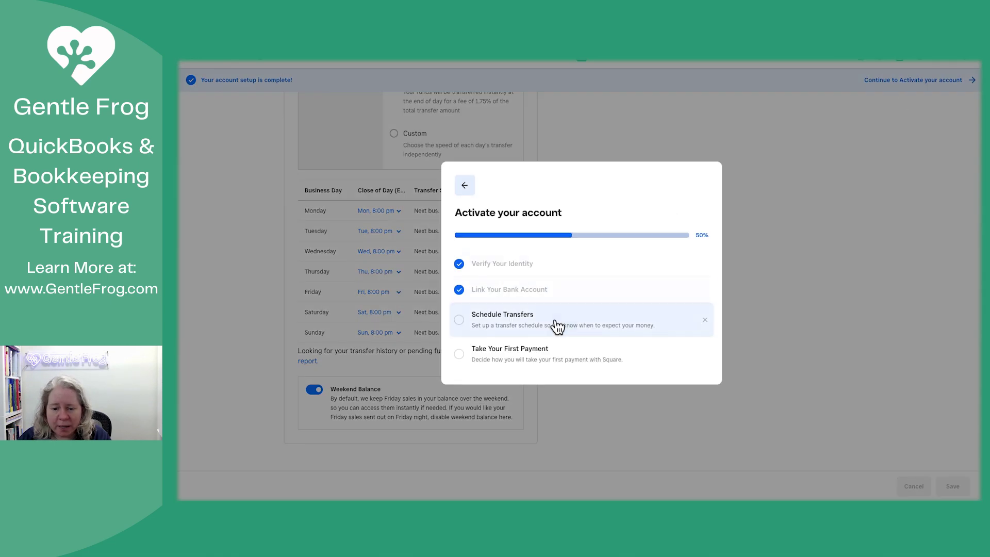
click(670, 326)
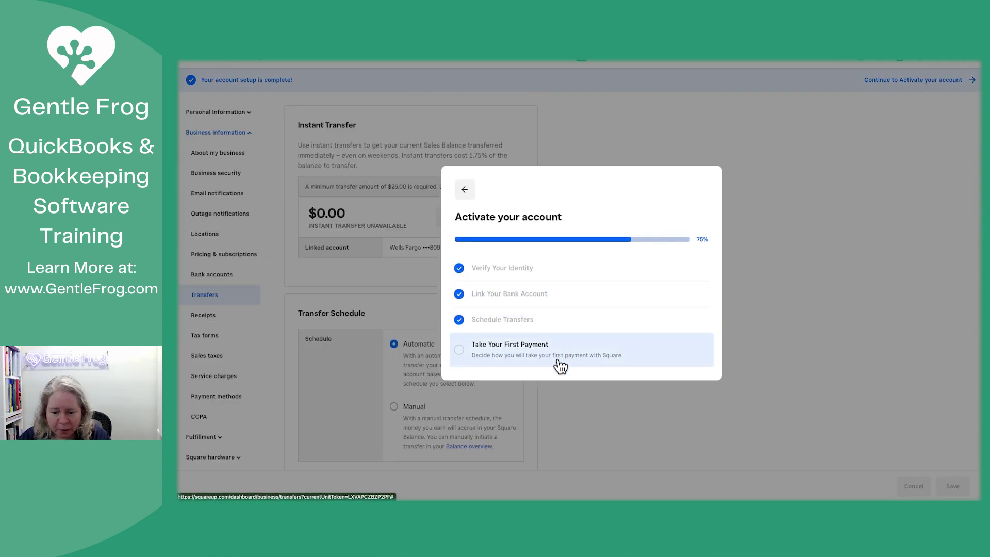
click(607, 359)
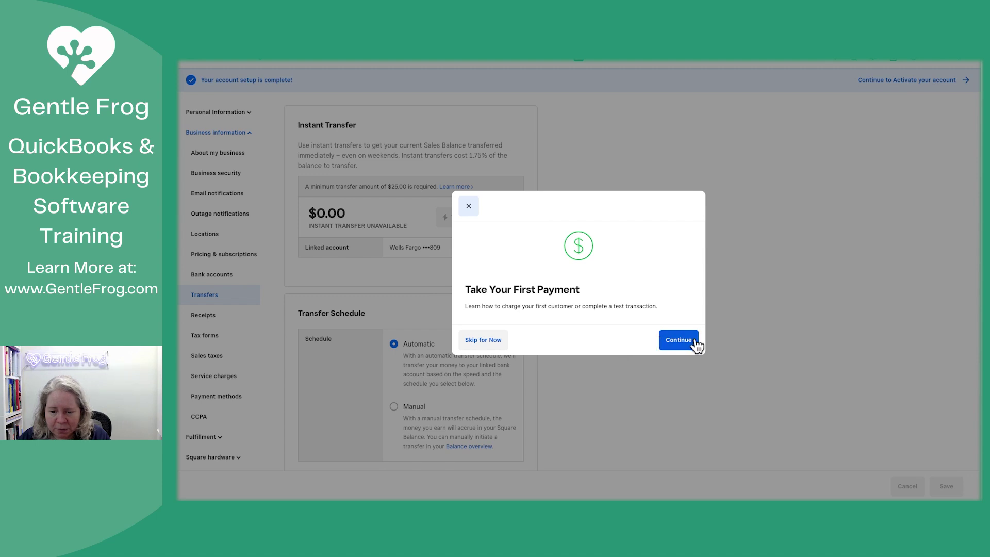
click(690, 342)
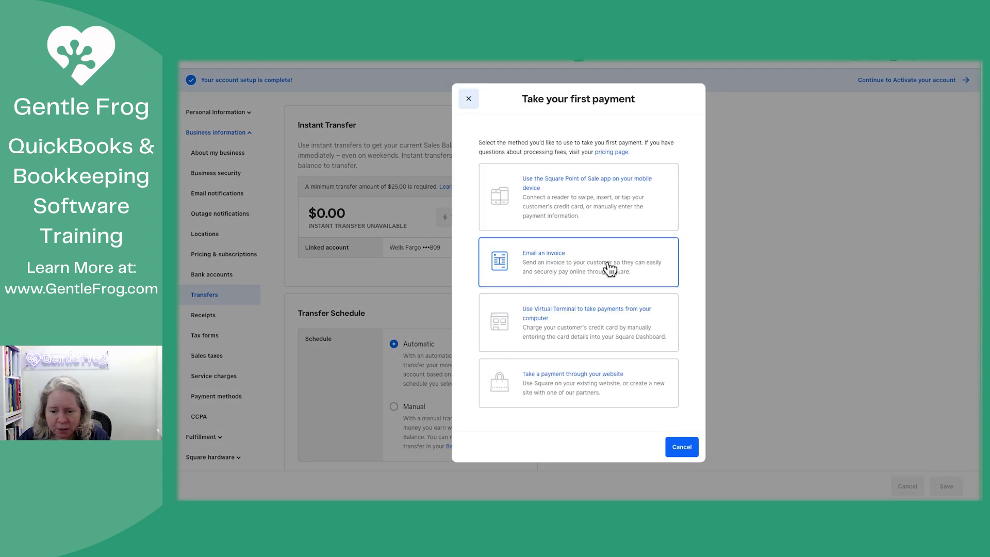
click(609, 268)
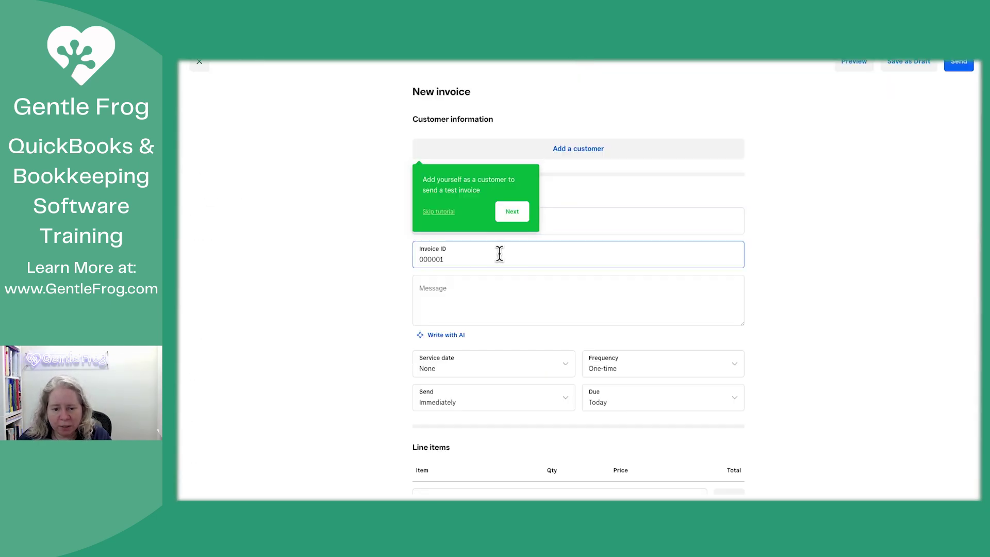
Step: Create a customer profile from your own e-mail address and attach it to invoice 000001
click(513, 212)
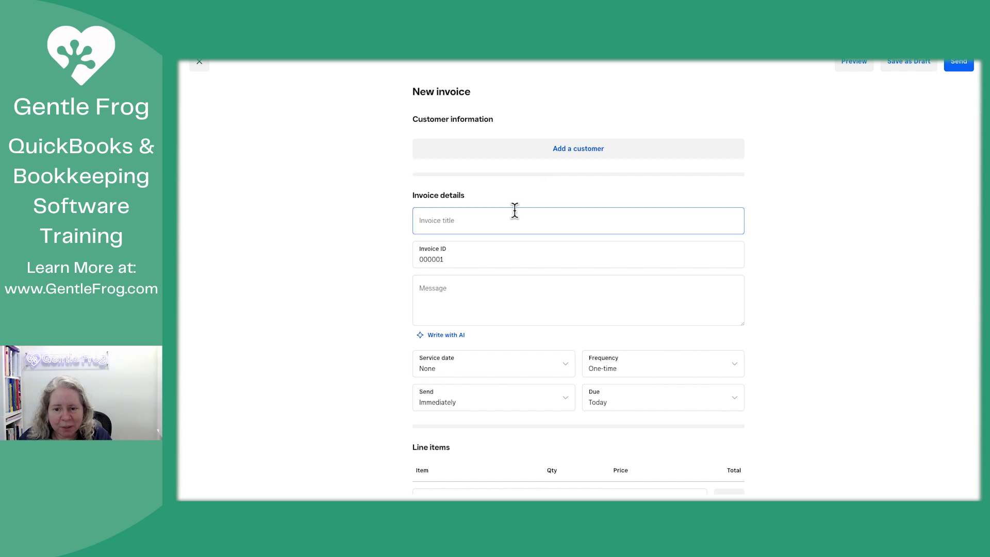
click(586, 152)
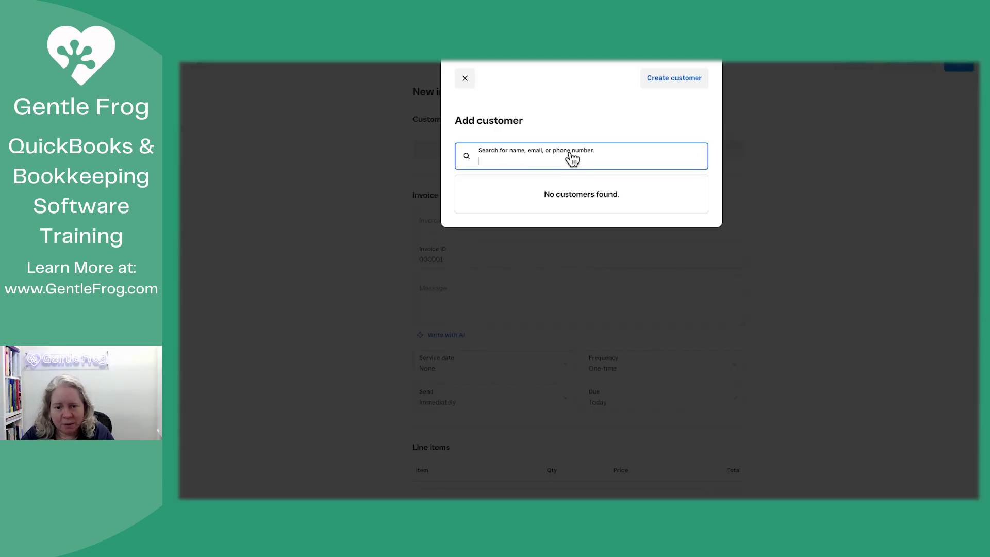
key(ctrl+v)
click(677, 82)
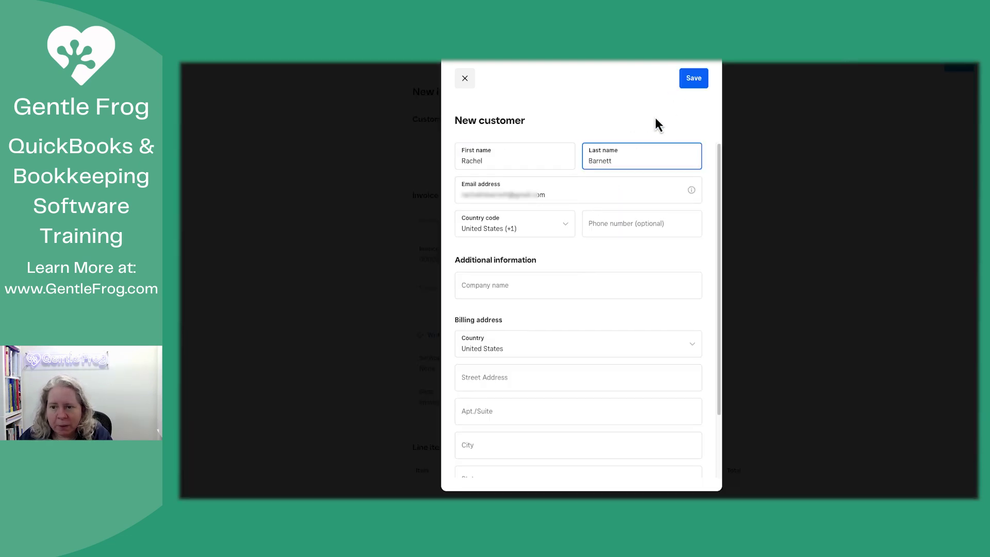
click(700, 82)
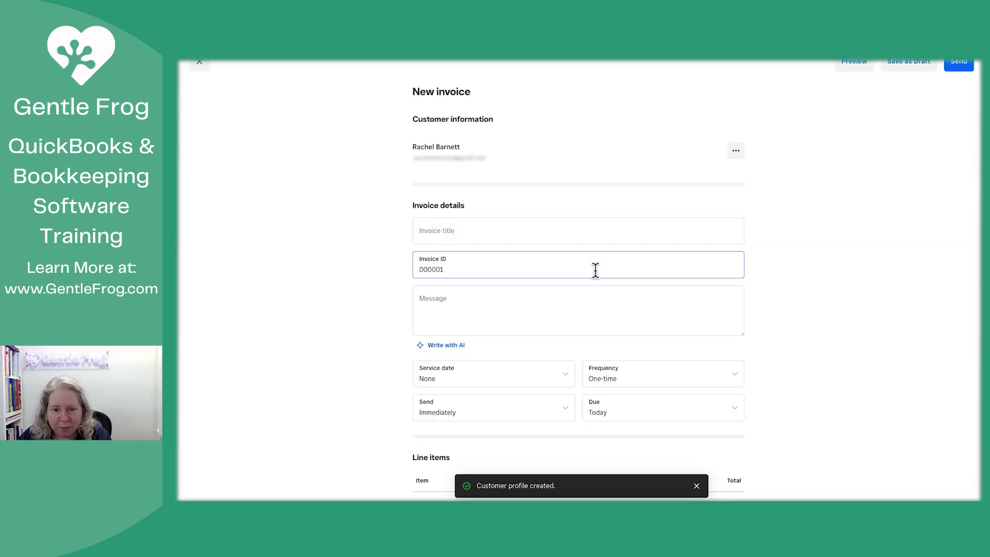
click(720, 312)
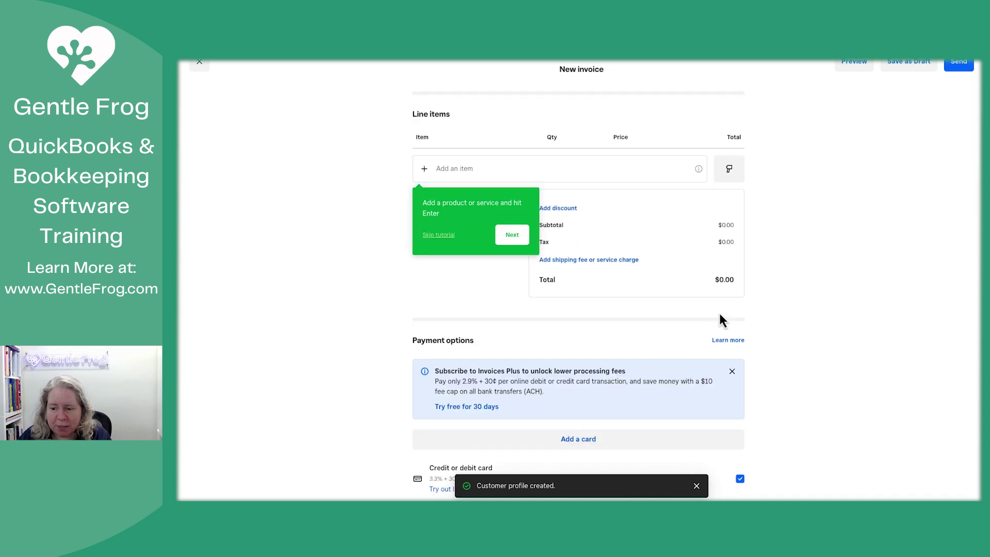
click(530, 174)
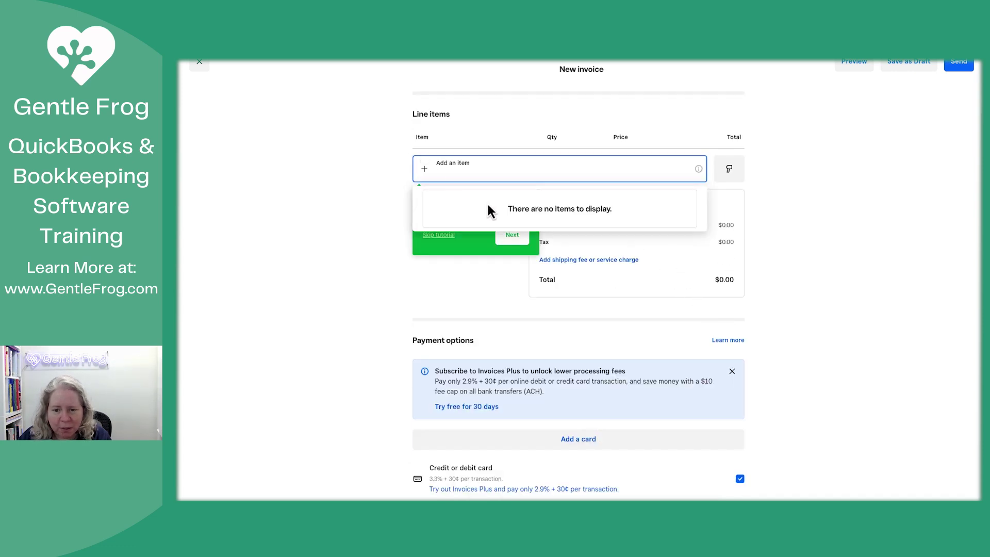
Step: Dismiss the item suggestions and step through the invoice tutorial tips to Done
click(375, 237)
click(523, 236)
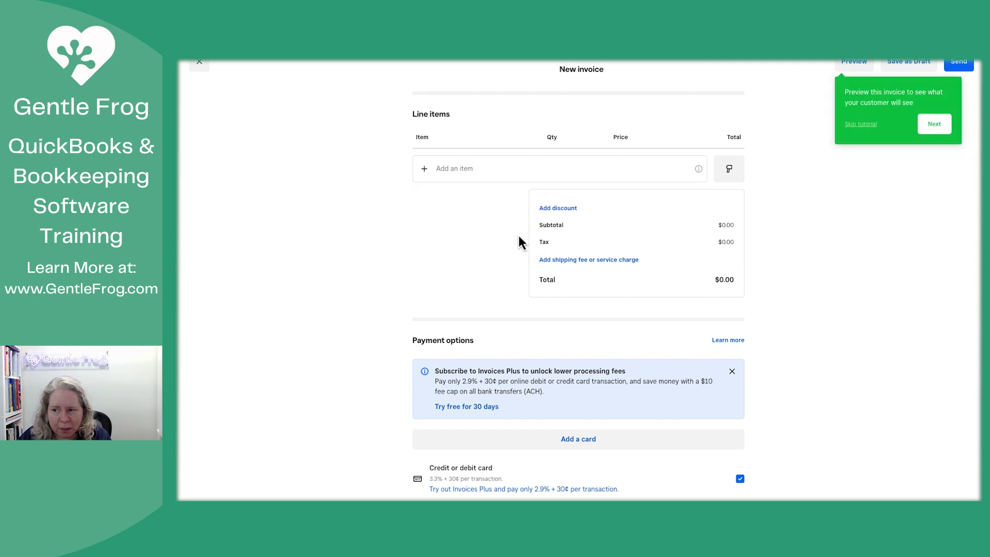
click(932, 129)
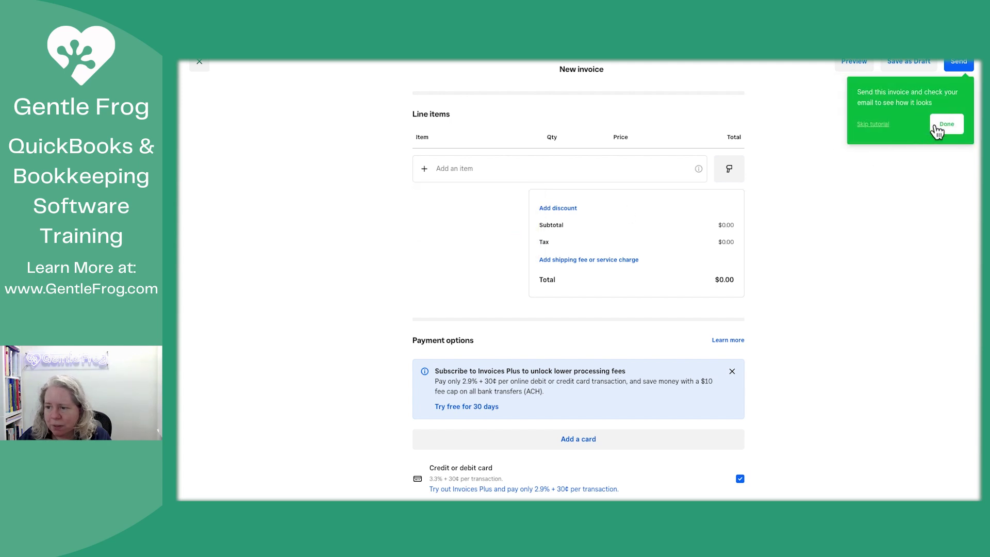
click(940, 126)
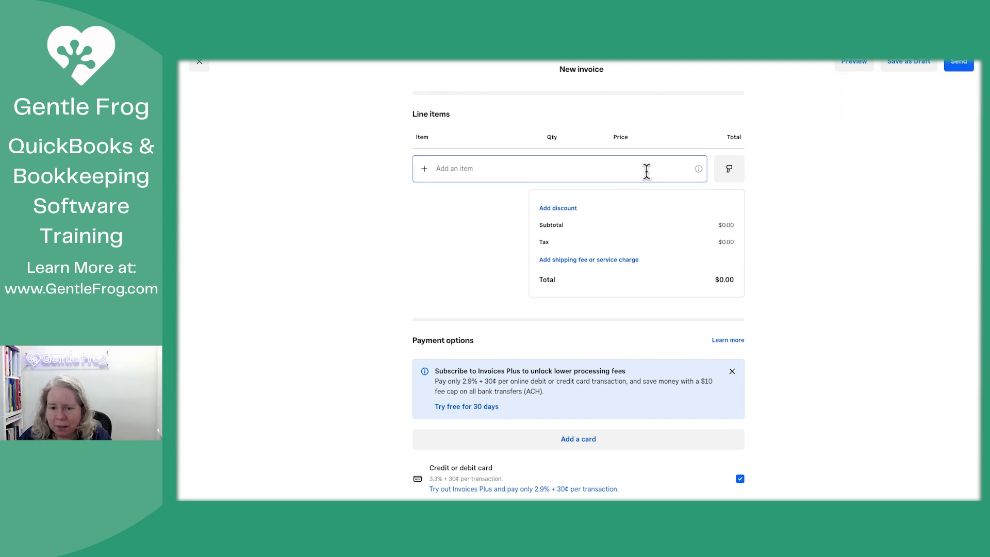
Step: Add a one-time line item 'Test', quantity 1, priced at $1.00
click(423, 168)
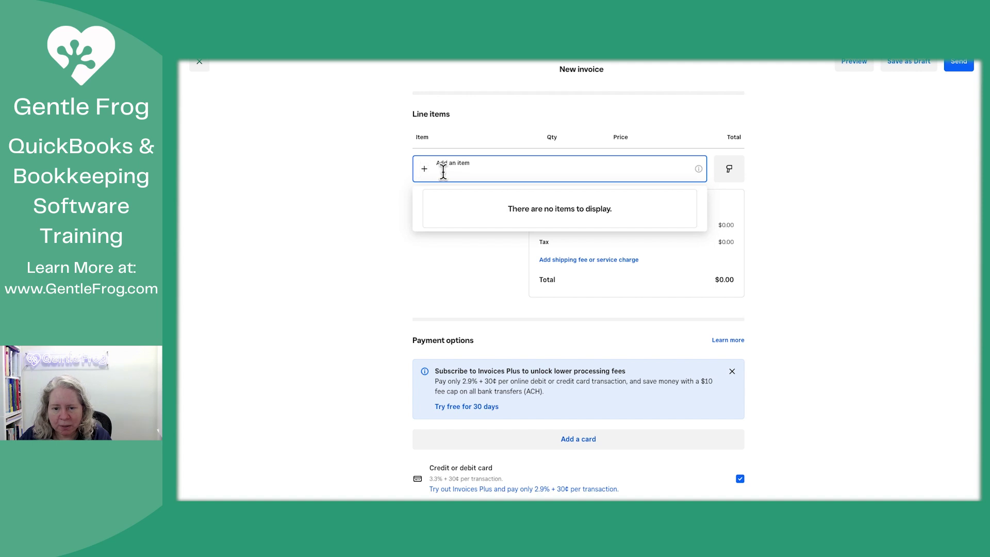
text(Test)
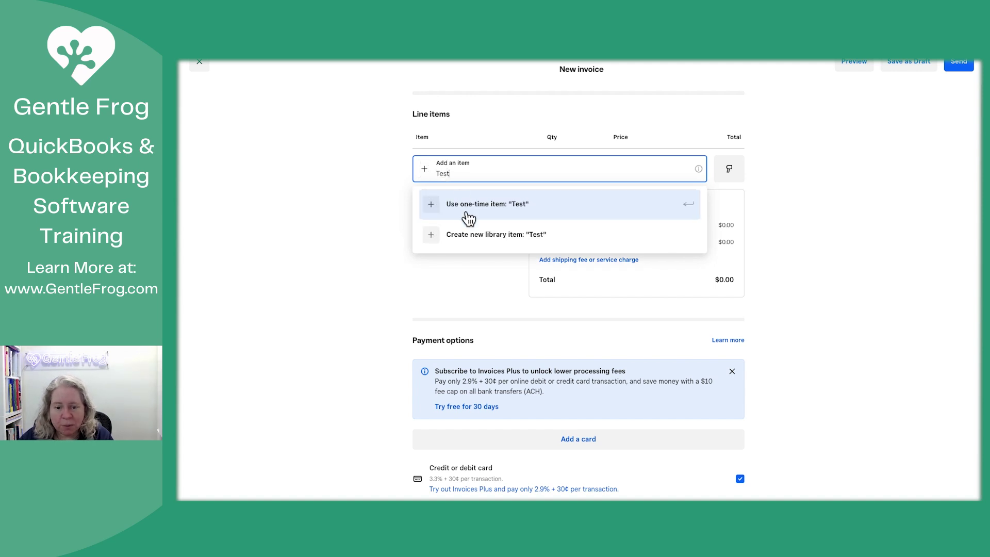
click(471, 213)
click(666, 170)
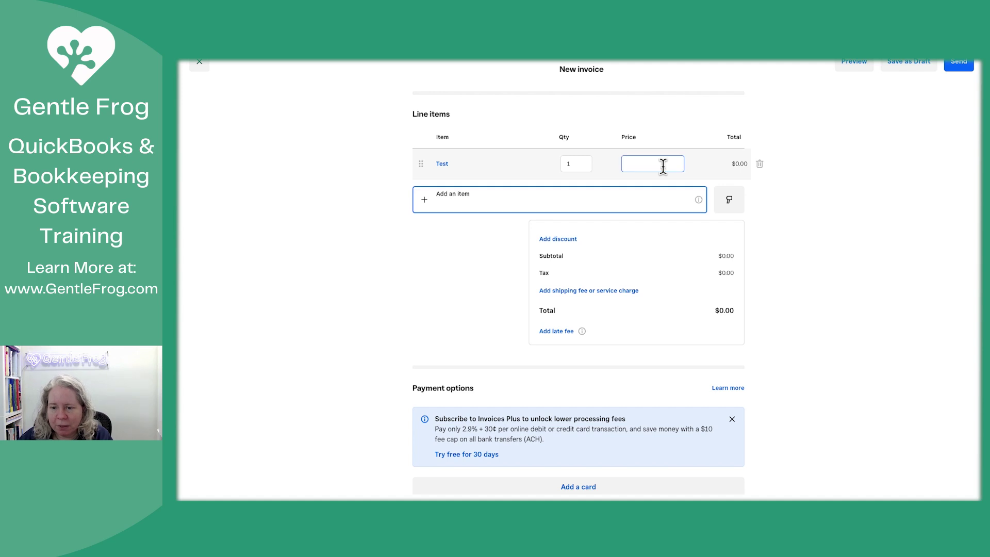
text(1)
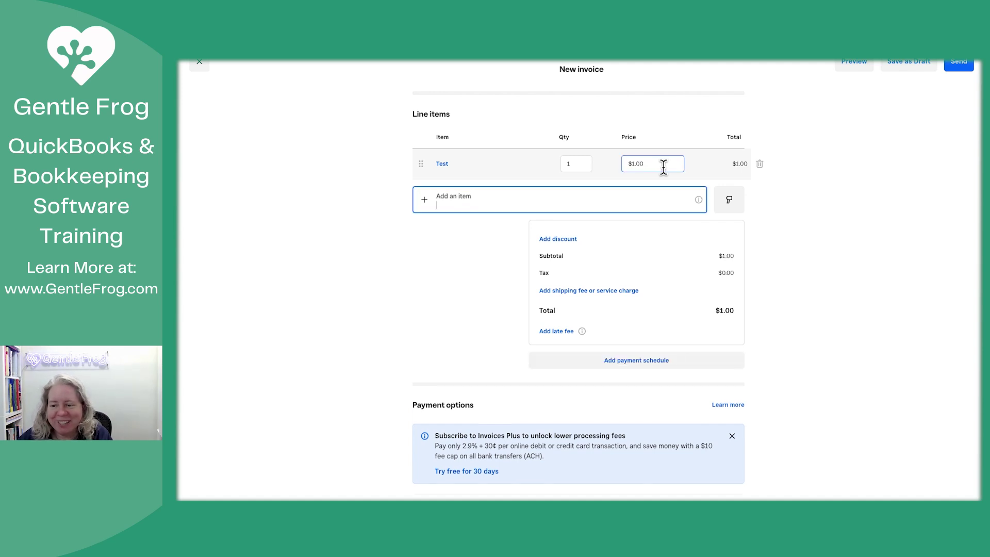
click(777, 315)
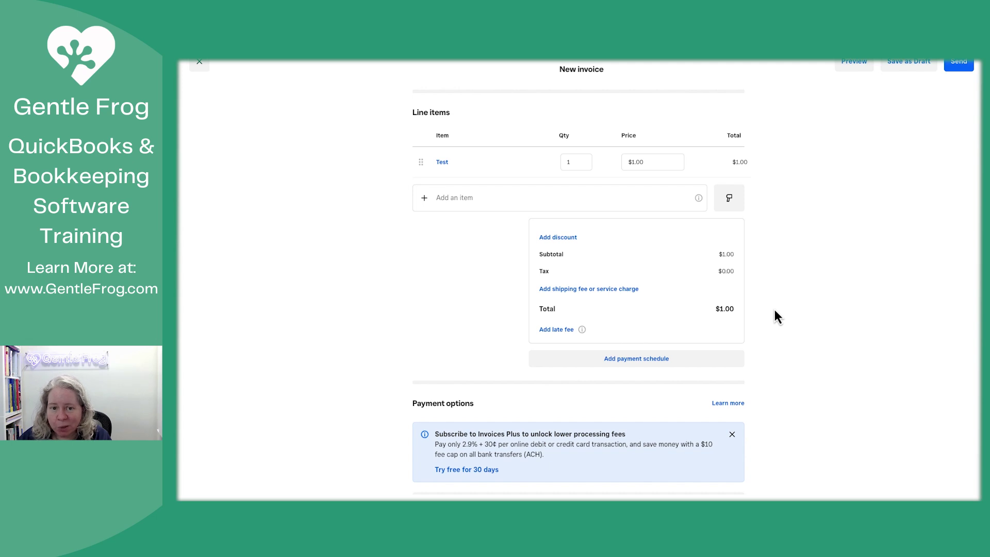
Step: Accept ACH bank transfer payments and send the $1.00 invoice to the customer
scroll(775, 311, down, 6)
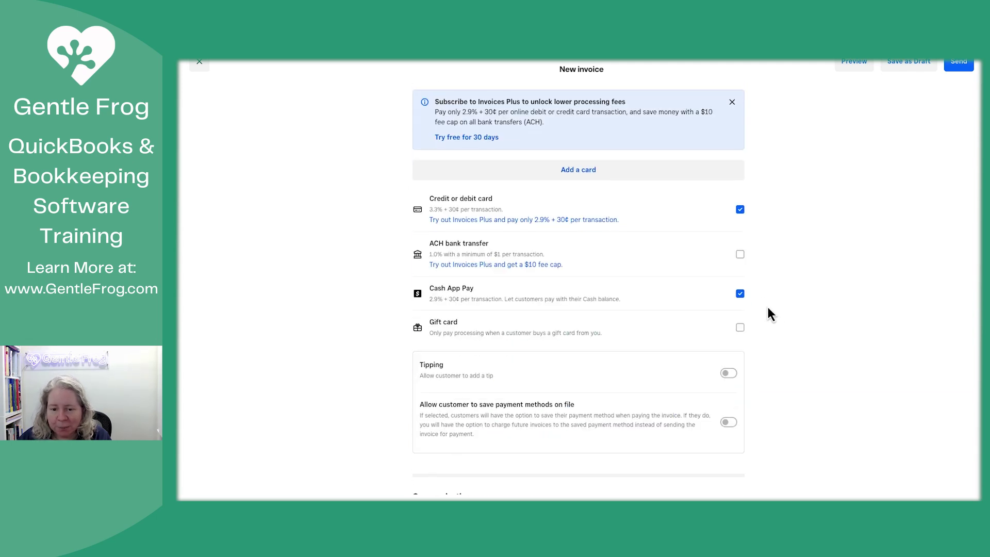
click(740, 254)
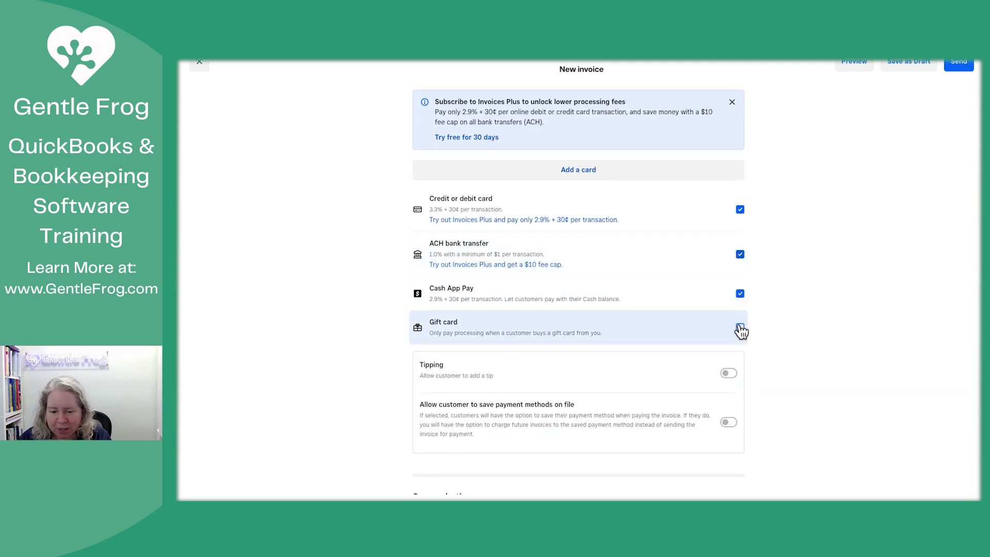
scroll(759, 340, down, 5)
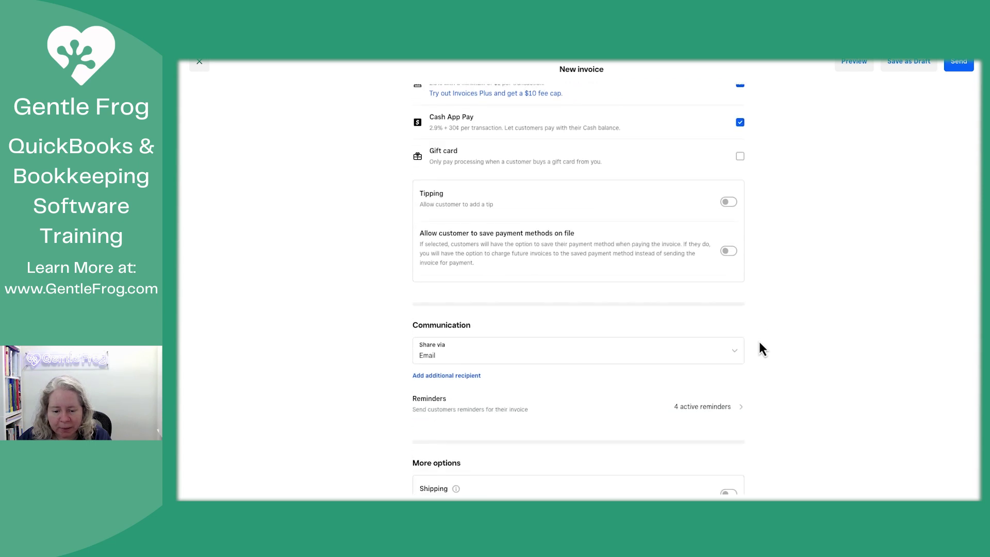
scroll(759, 349, down, 2)
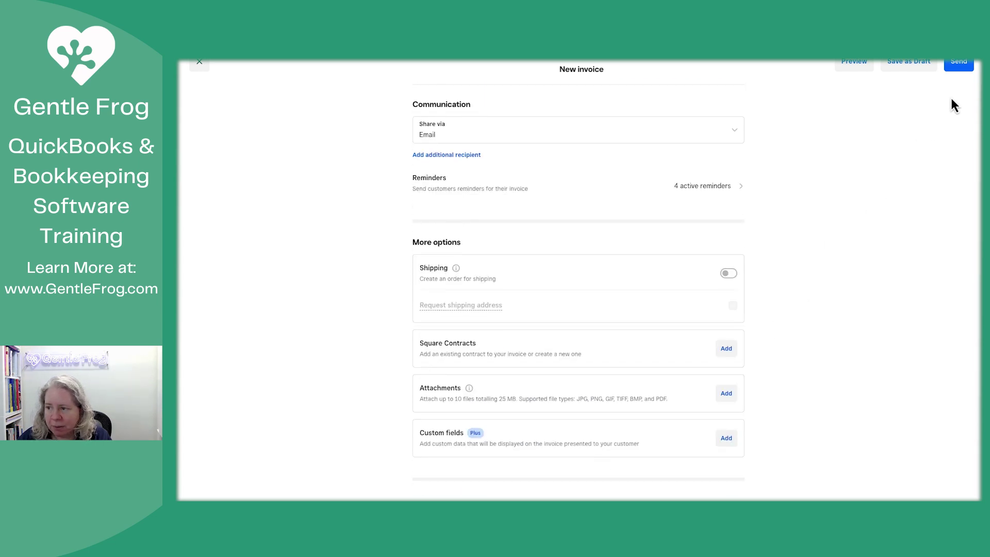
click(962, 65)
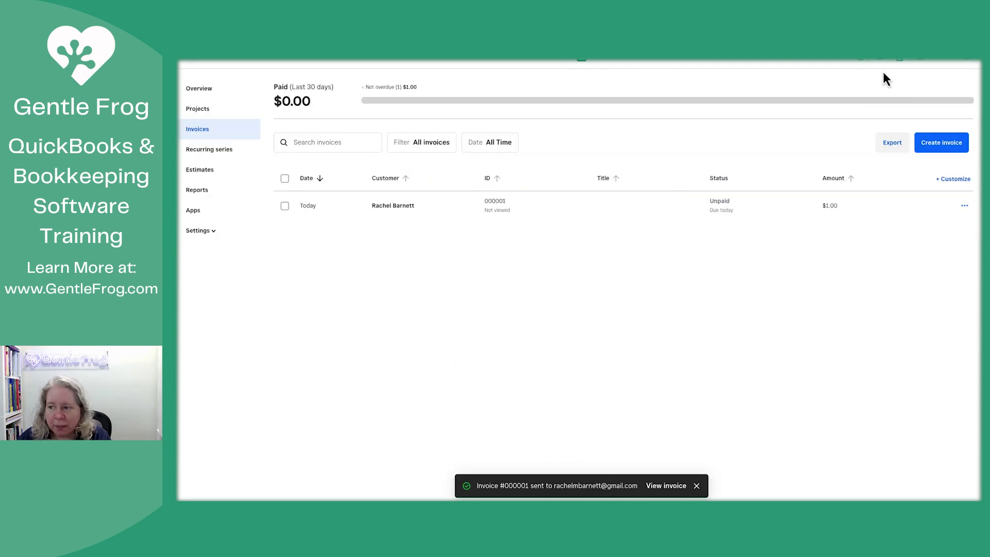
click(197, 64)
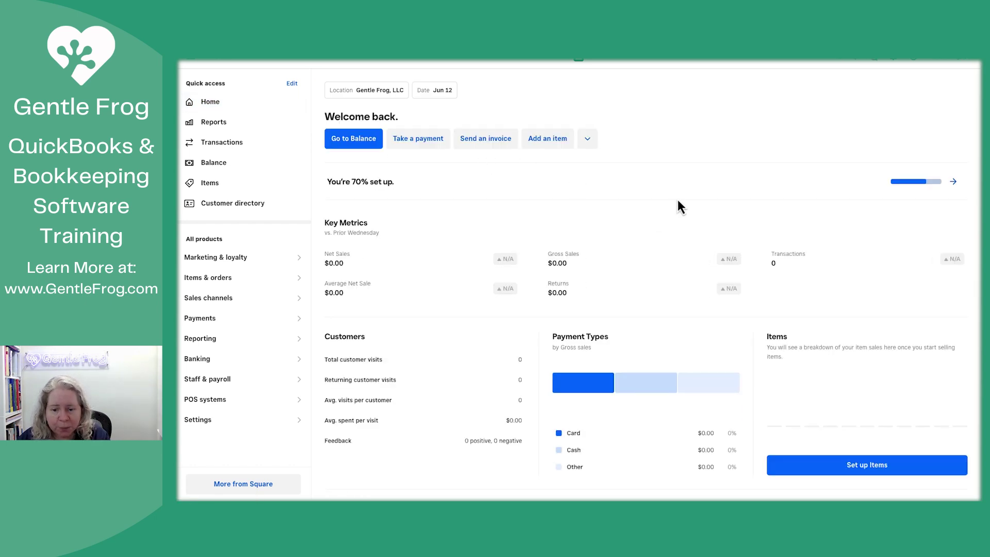
click(954, 182)
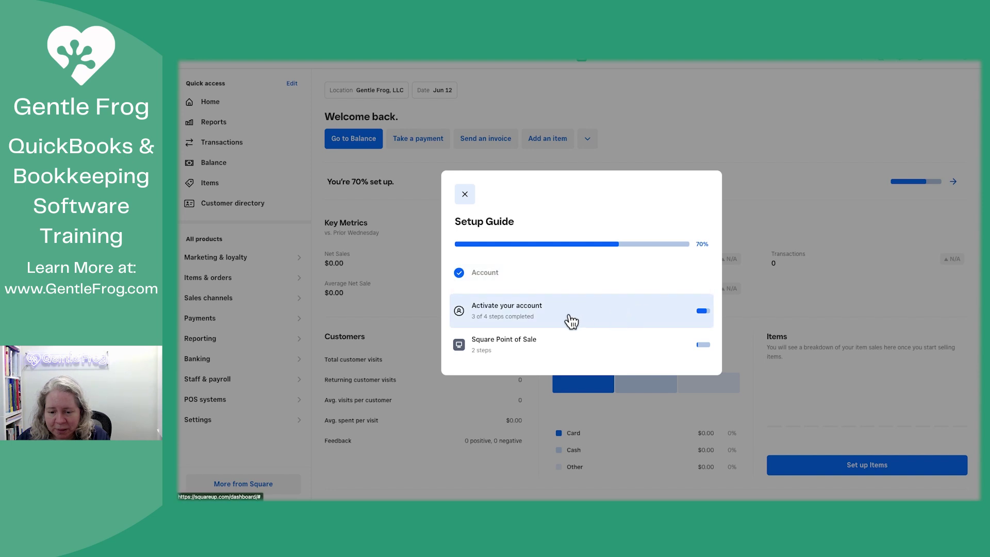
click(567, 321)
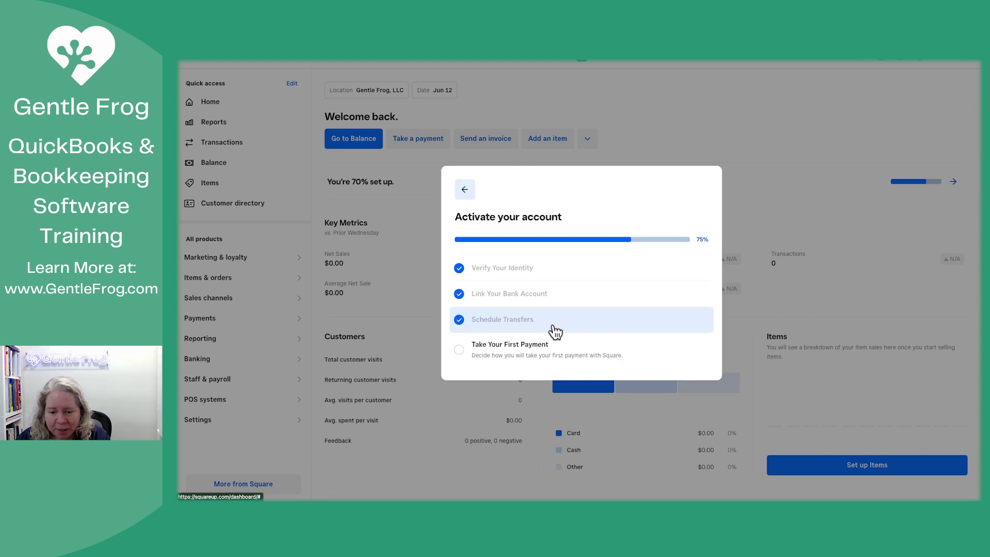
click(525, 351)
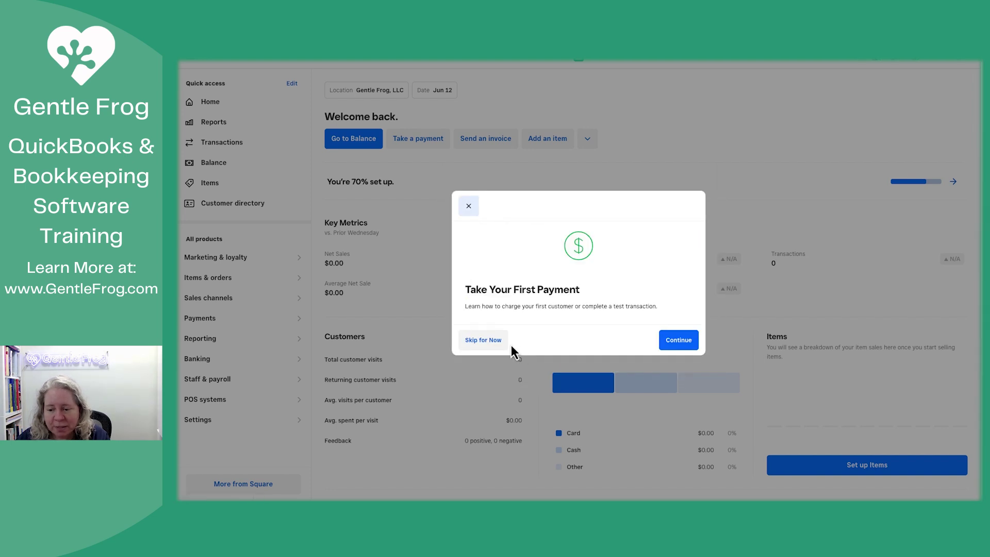
click(470, 206)
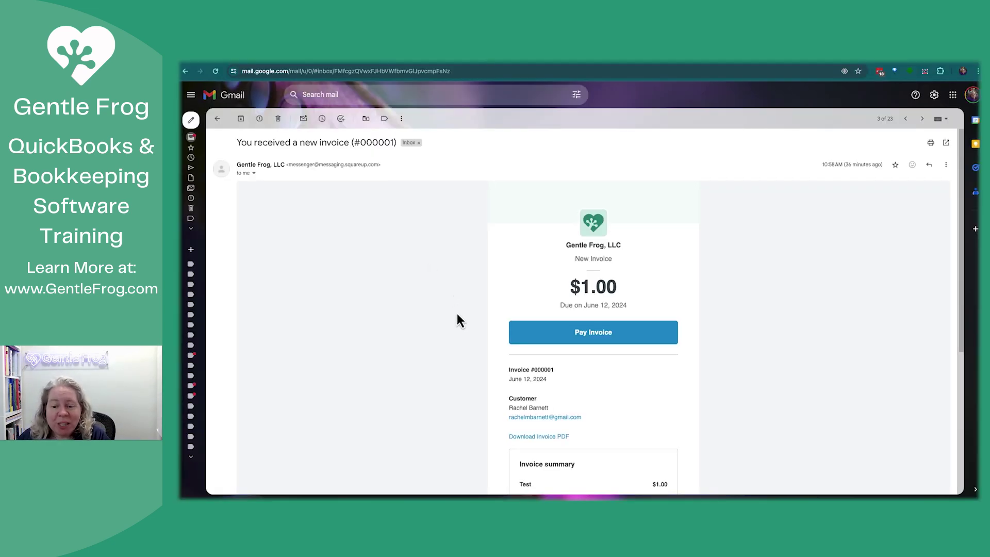
Step: Read through the invoice email and open its Pay Invoice payment page
scroll(456, 315, down, 5)
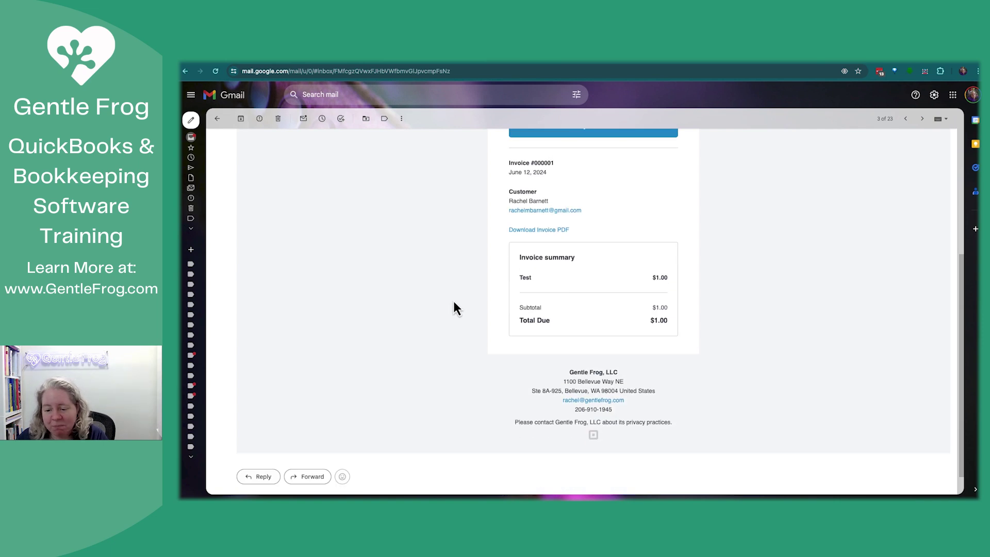
scroll(454, 302, up, 3)
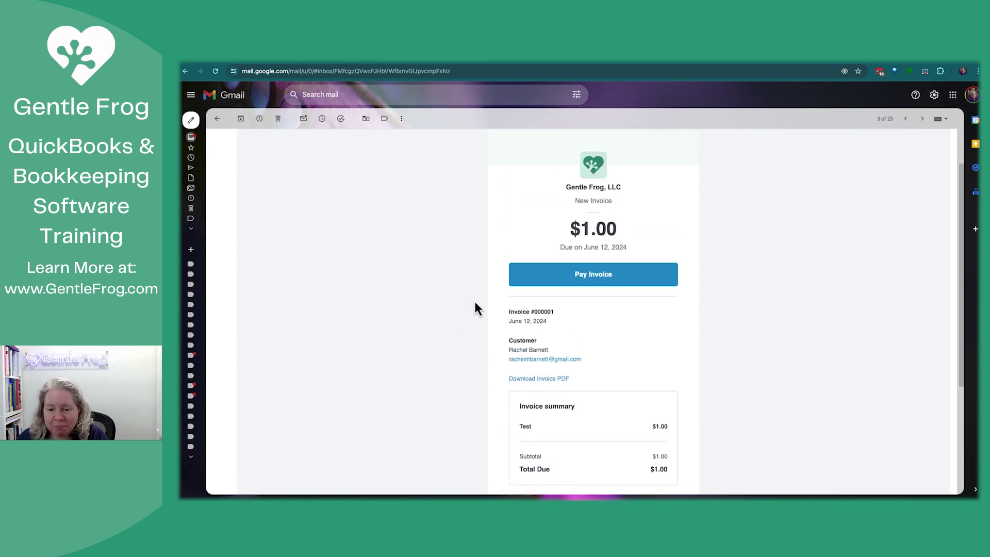
click(608, 279)
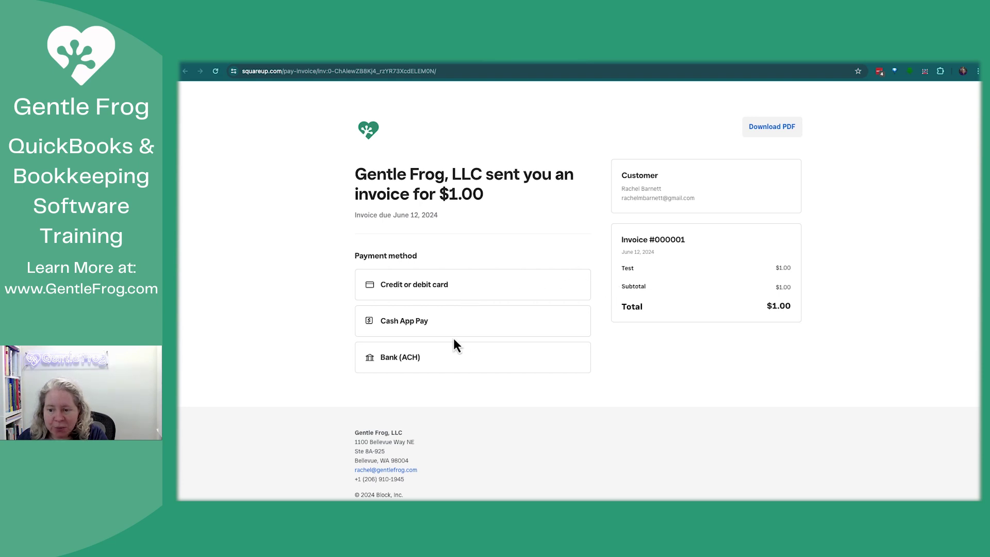
Step: Choose credit or debit card payment and begin entering the cardholder's name
click(440, 292)
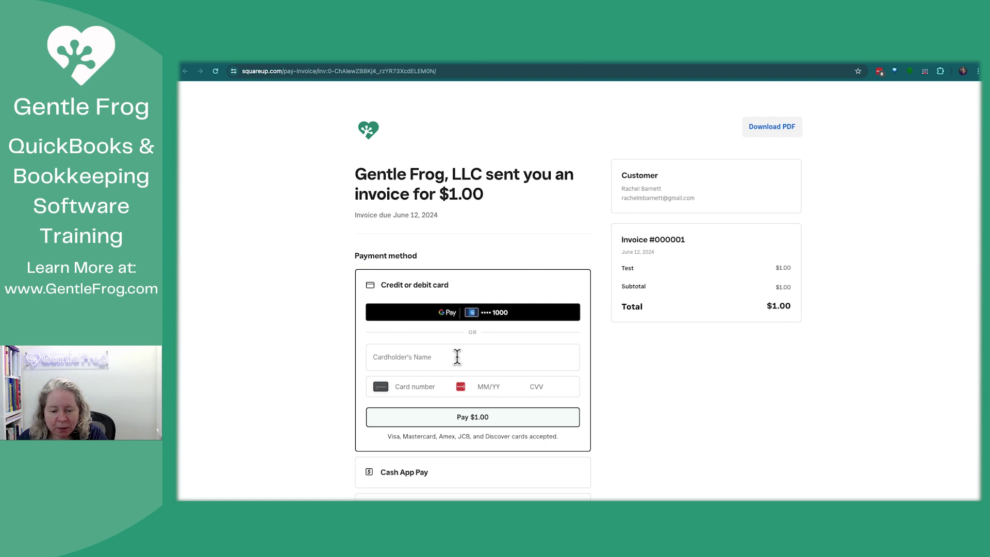
click(457, 356)
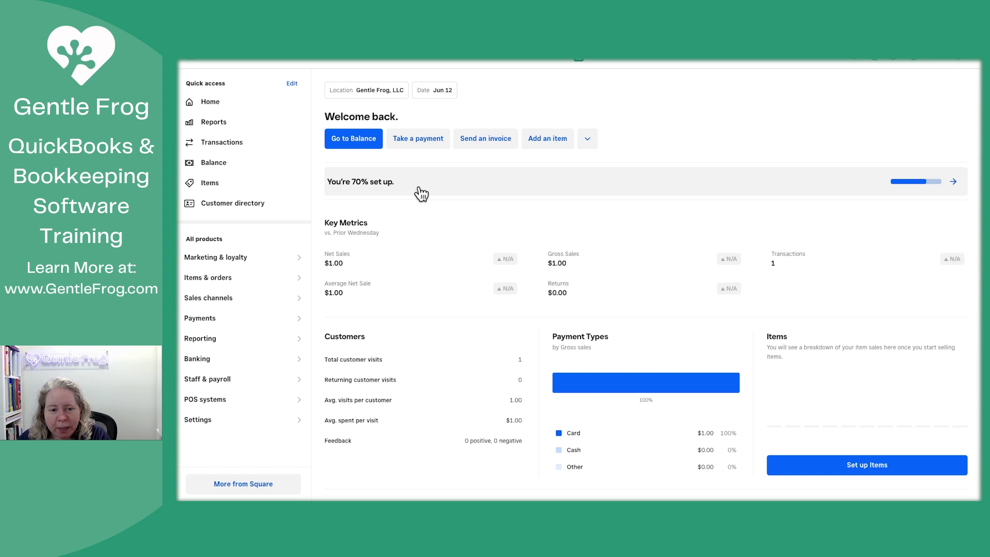
Step: Return to Take Your First Payment in the setup guide and choose Email an invoice
click(953, 183)
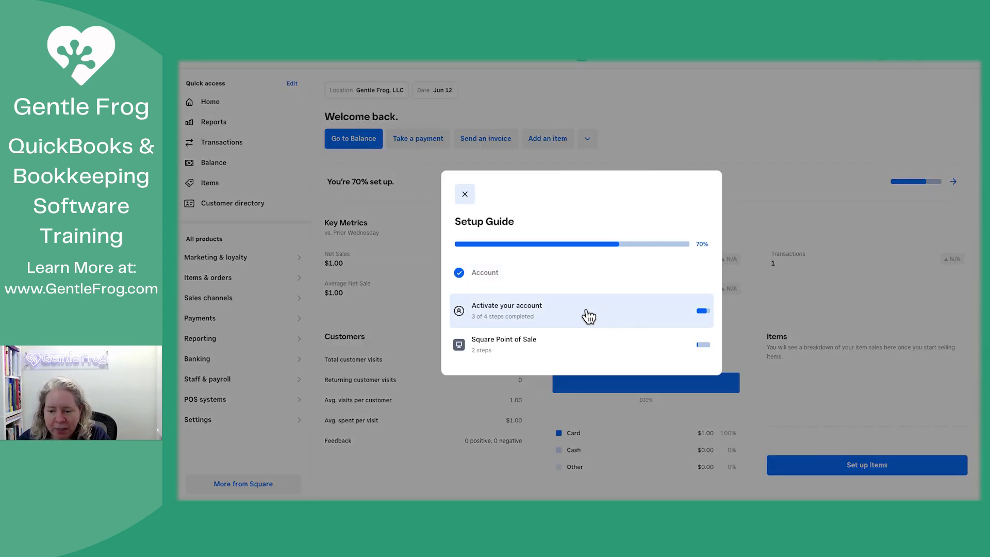
click(522, 312)
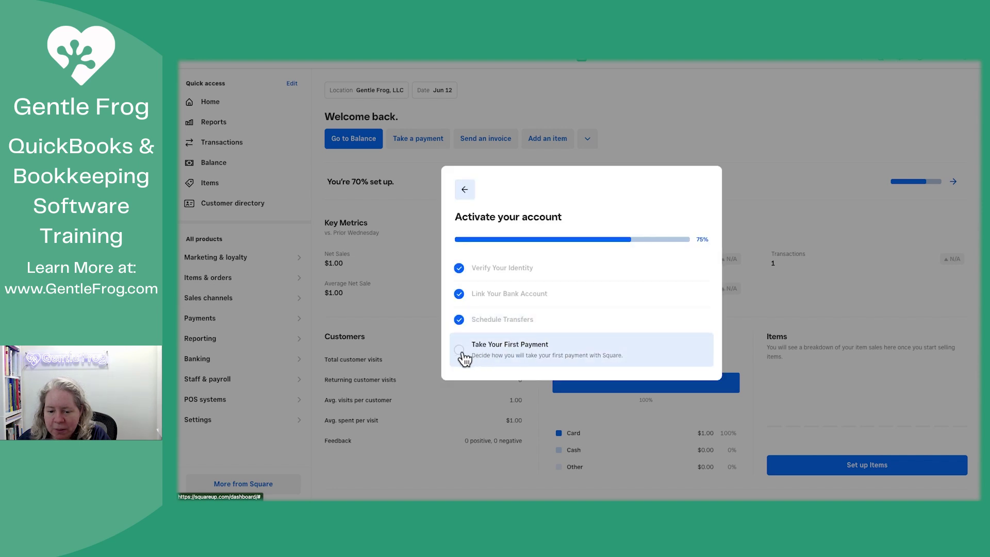
click(459, 355)
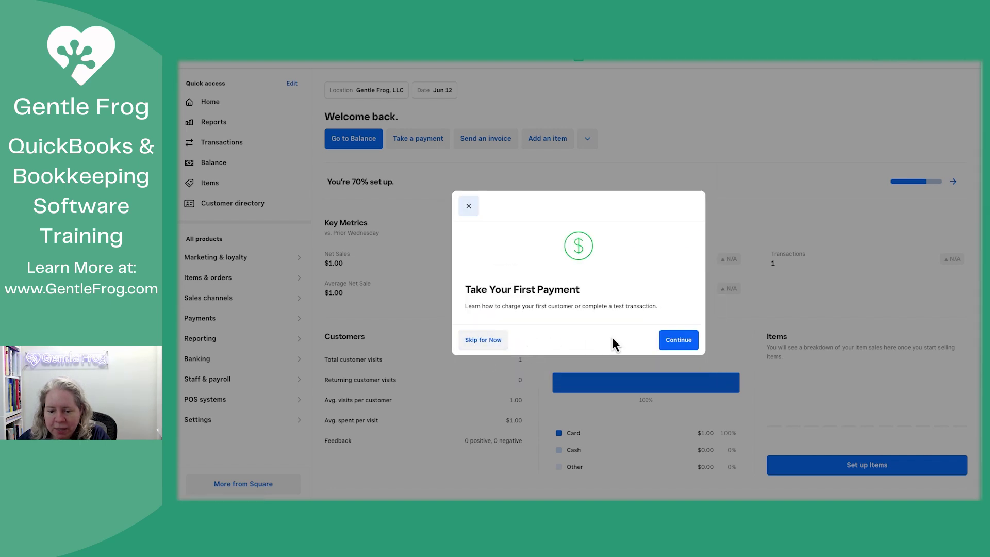
click(686, 343)
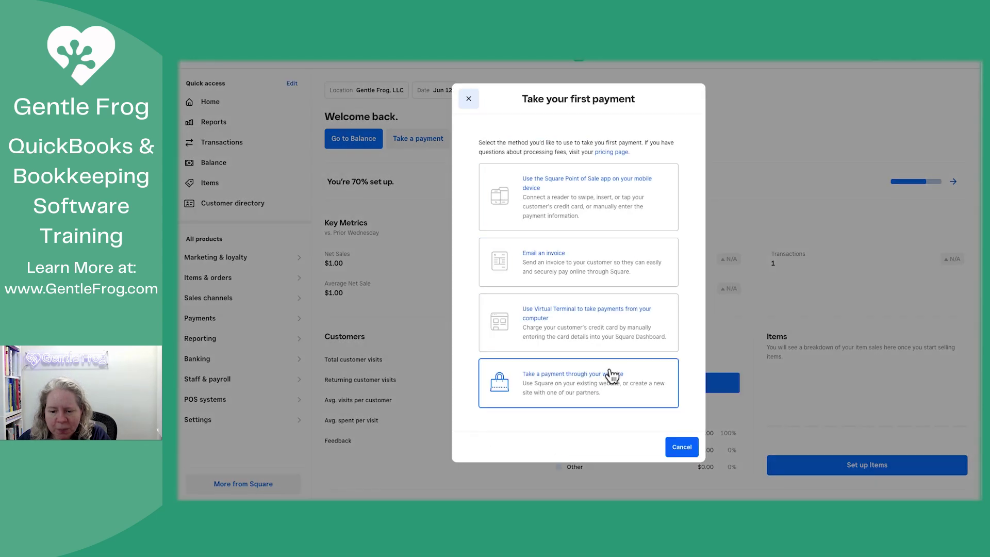
click(575, 262)
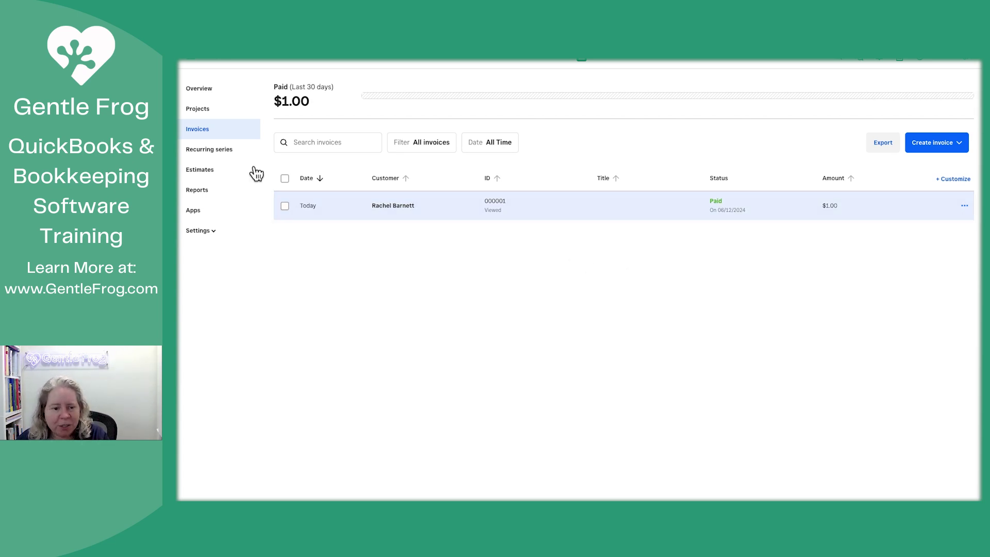
Step: From the home dashboard, complete Take Your First Payment to finish account activation
click(199, 69)
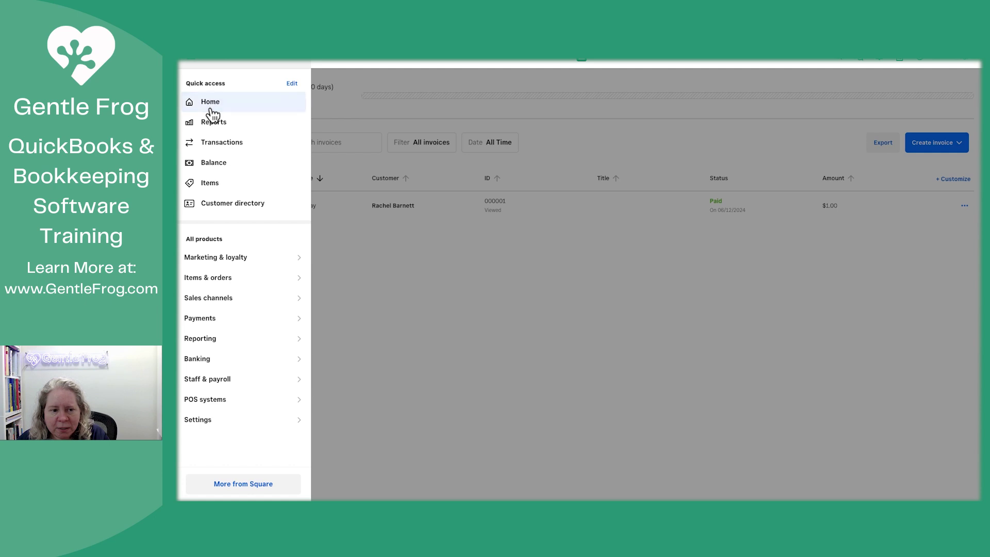
click(212, 109)
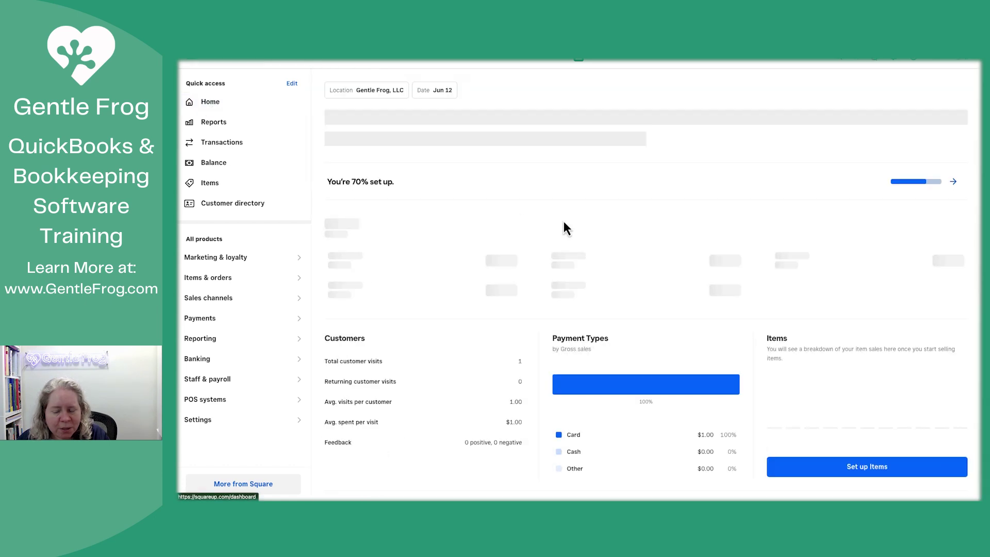
click(953, 184)
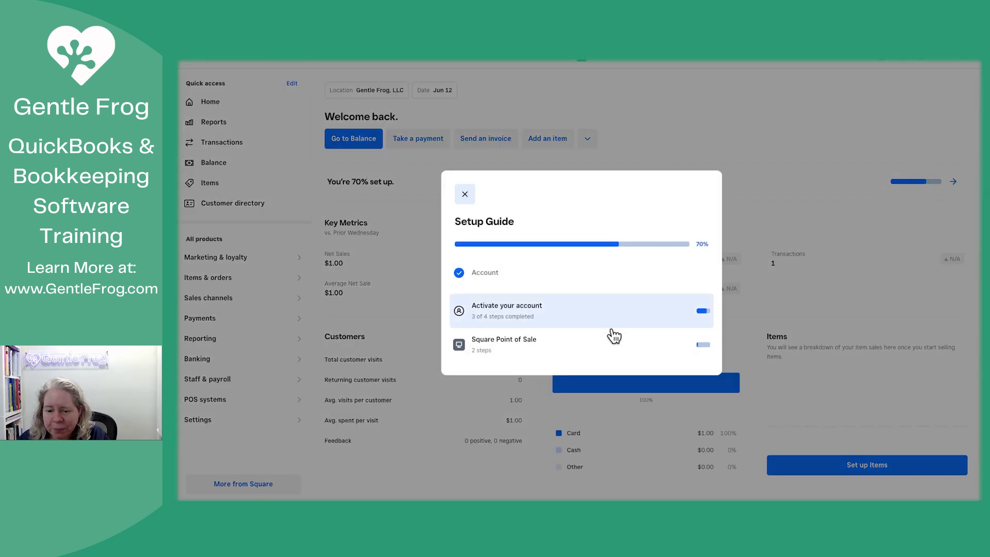
click(601, 310)
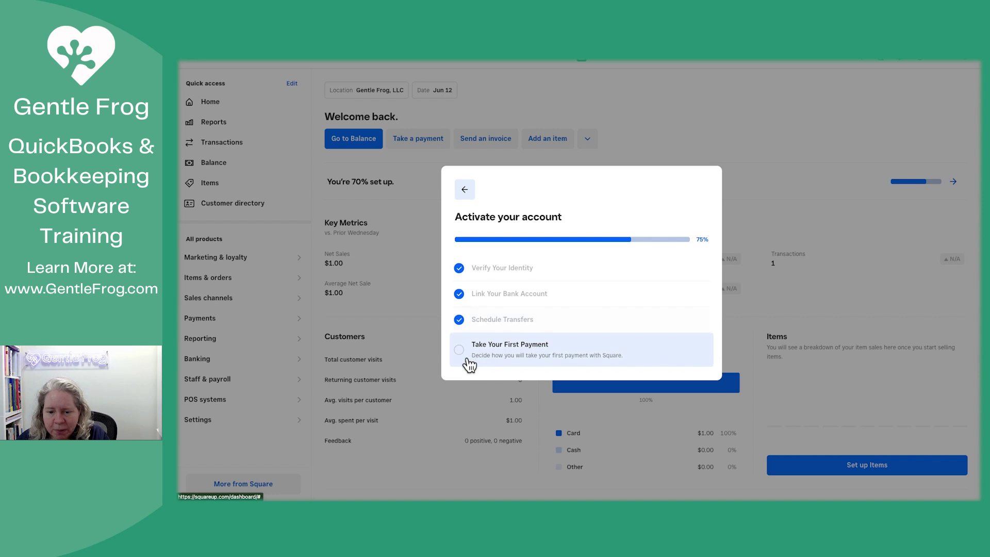
click(503, 355)
click(498, 348)
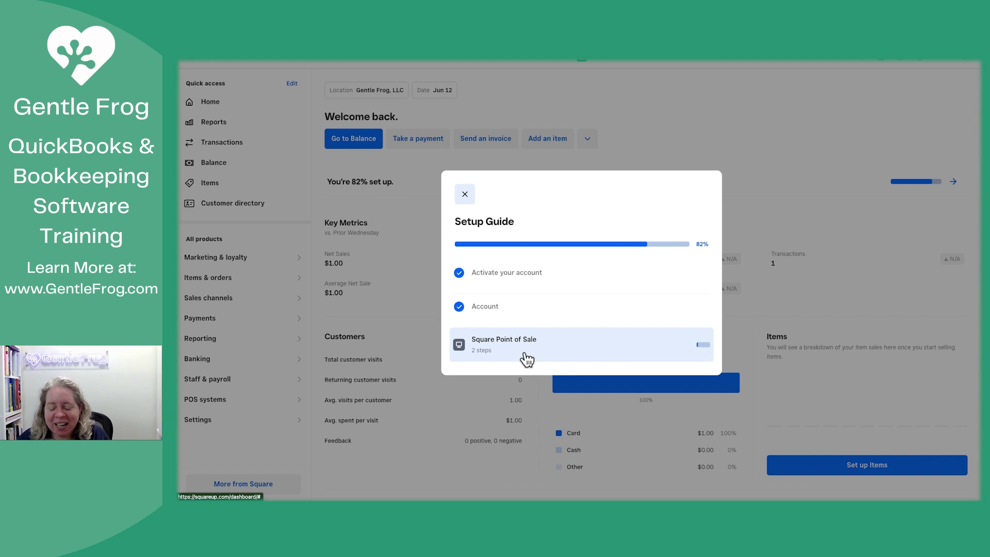
Step: Dismiss the Order Hardware and Download the App Point of Sale steps
click(526, 359)
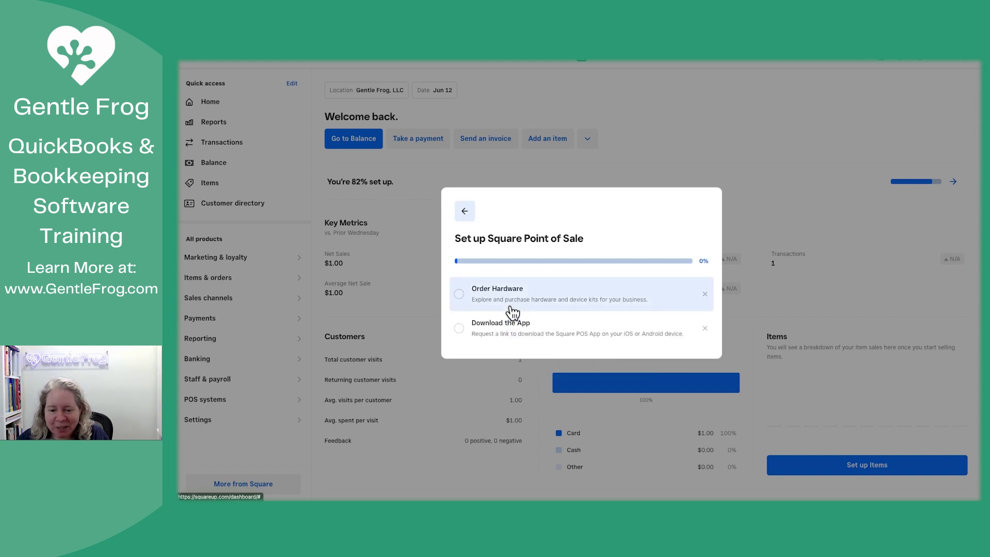
click(704, 296)
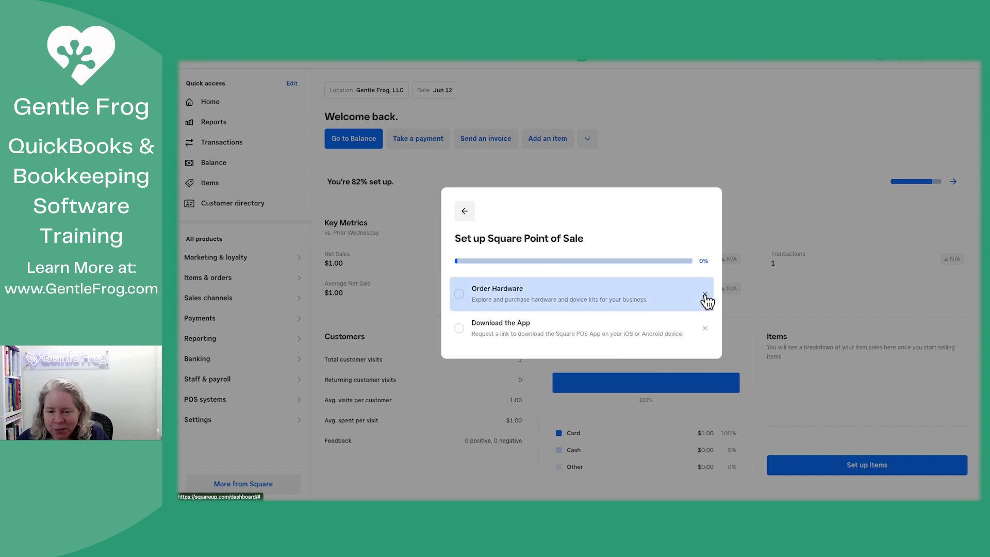
click(705, 324)
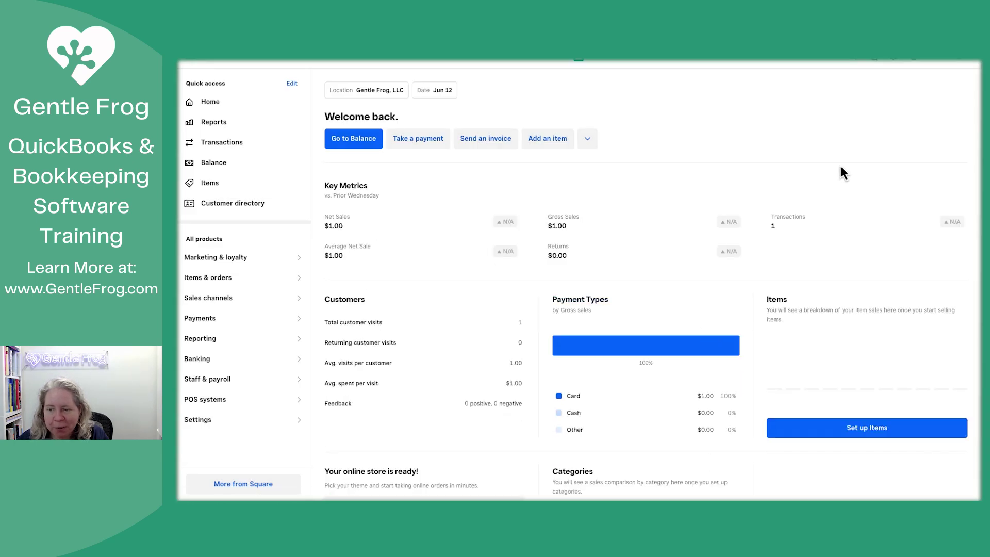